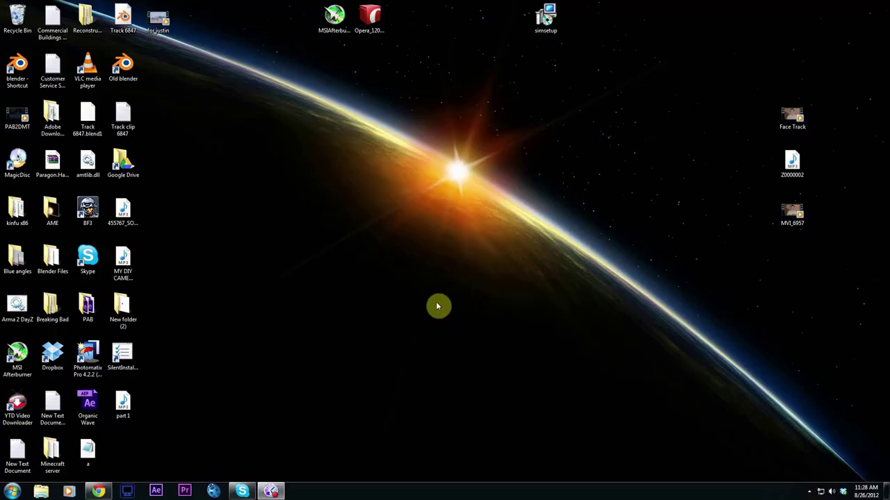
Select the Face Track video, then launch Blender and dismiss the start-up splash
left_click(785, 115)
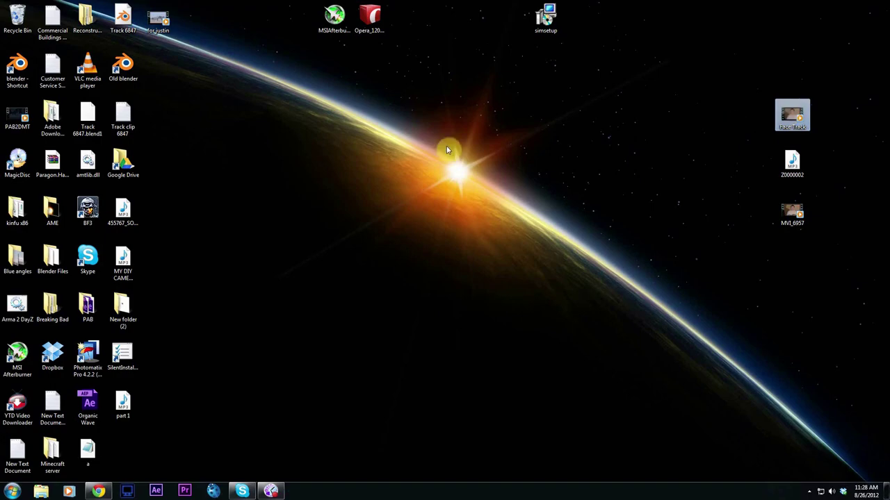
double_click(17, 66)
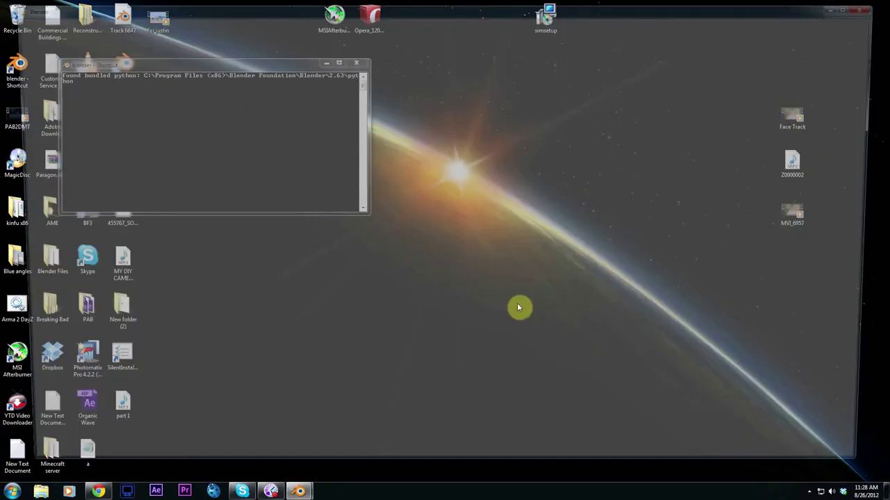
left_click(300, 323)
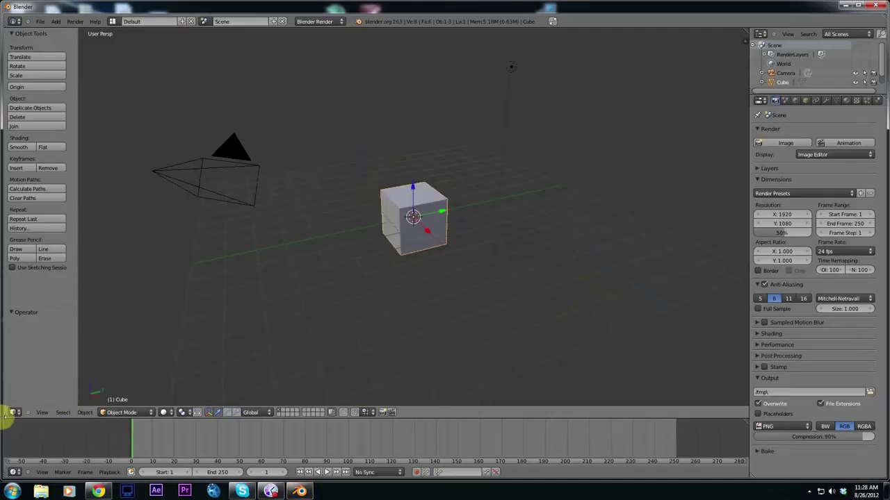
Split the 3D view, make the left area a slightly wider Movie Clip Editor, and browse for a clip
left_click_drag(6, 417, 621, 415)
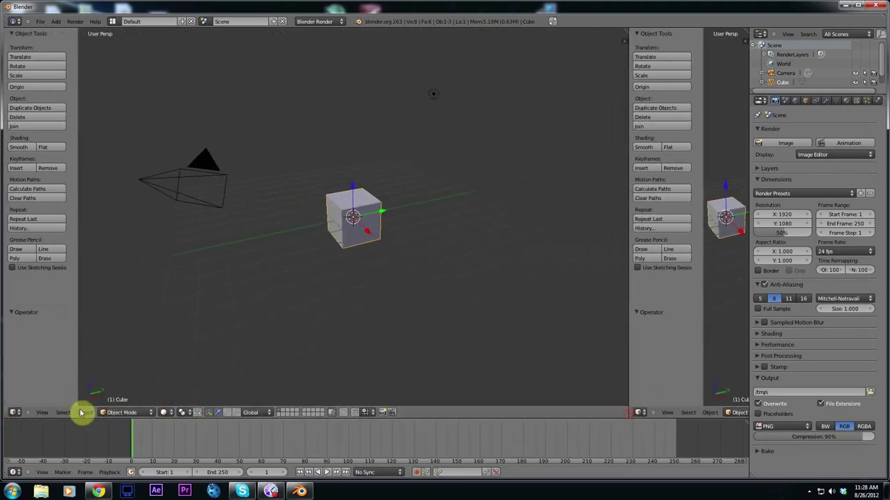
left_click(14, 413)
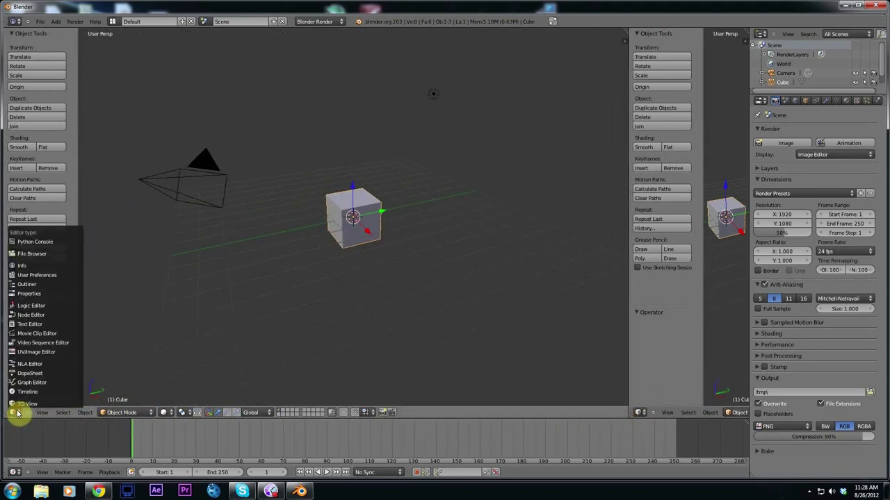
left_click(39, 335)
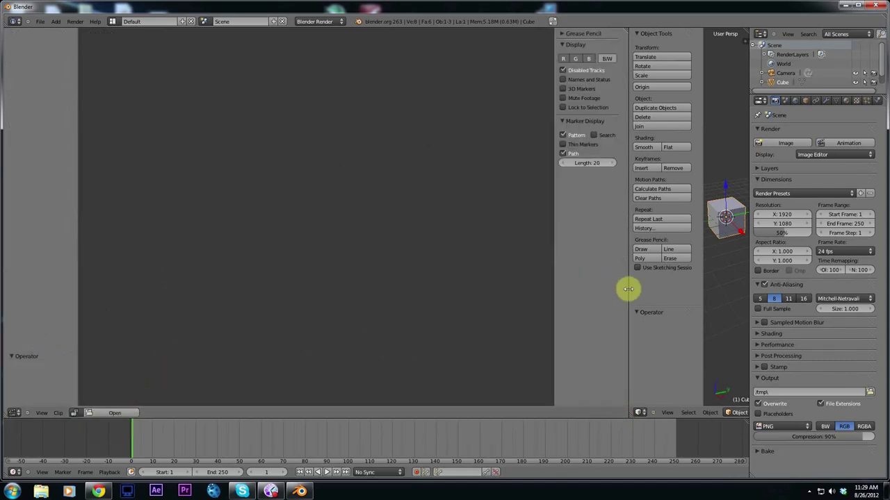
left_click_drag(628, 288, 647, 289)
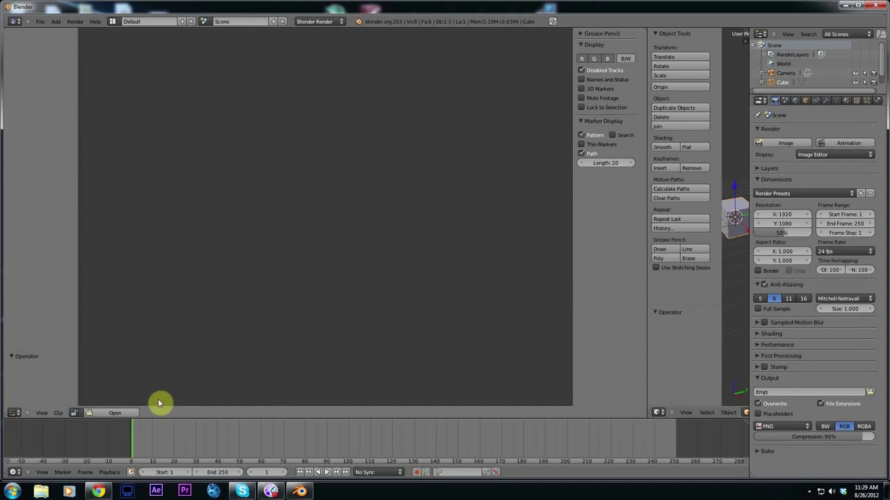
left_click(122, 414)
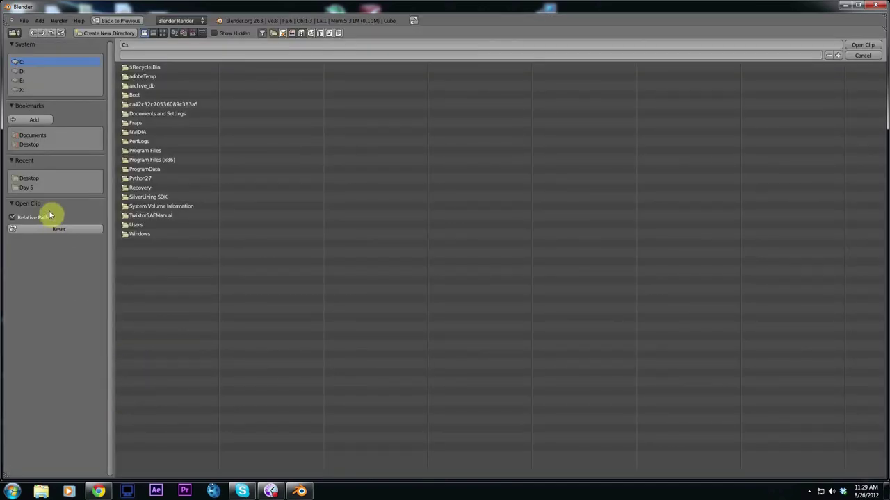
Load Face Track.mp4 from the Desktop into the Movie Clip Editor
left_click(28, 178)
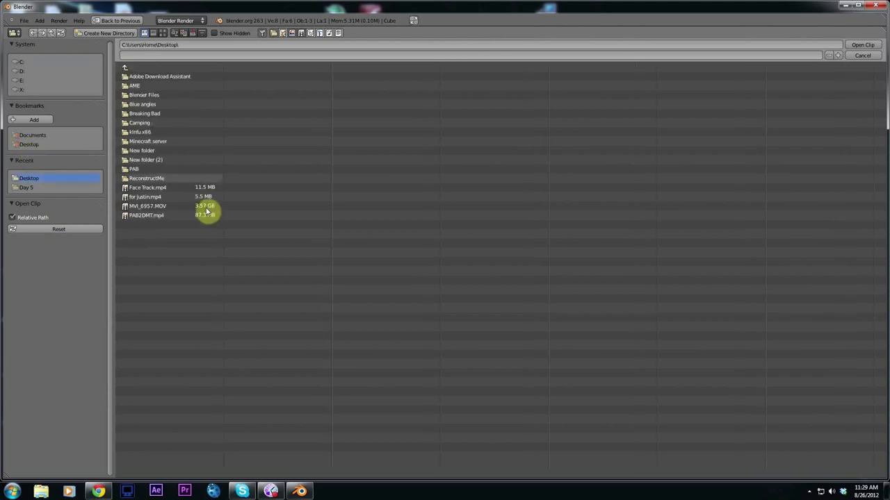
left_click(148, 188)
left_click(862, 45)
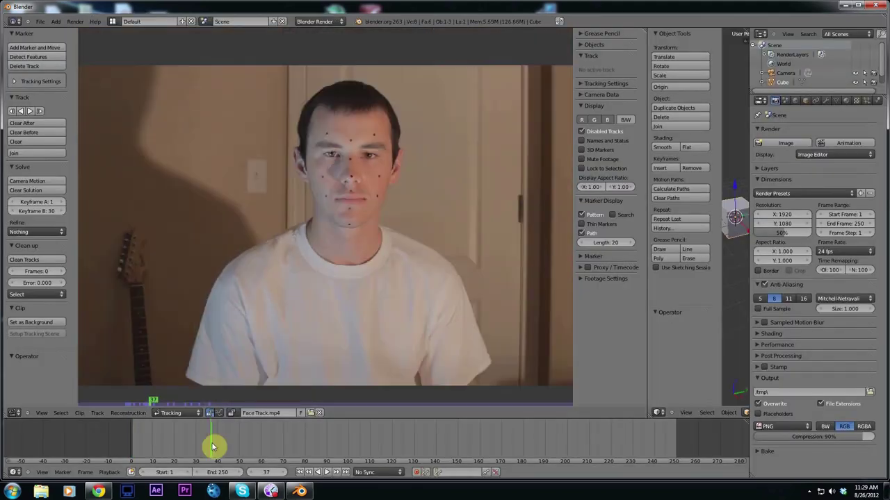
Scrub through the footage and return it to frame 0, zoomed in on the face
mouse_move(214, 447)
left_mouse_down()
mouse_move(234, 447)
mouse_move(208, 441)
left_mouse_up()
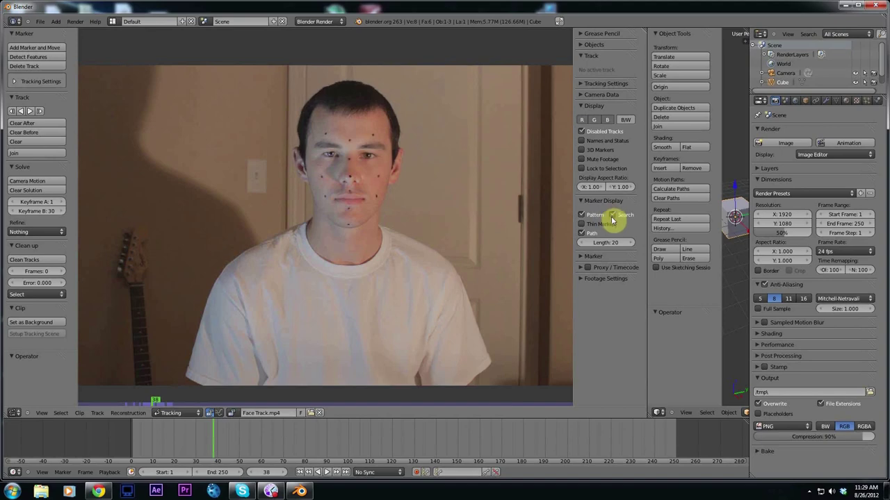
scroll(299, 201, "up", 3)
scroll(422, 111, "up", 2)
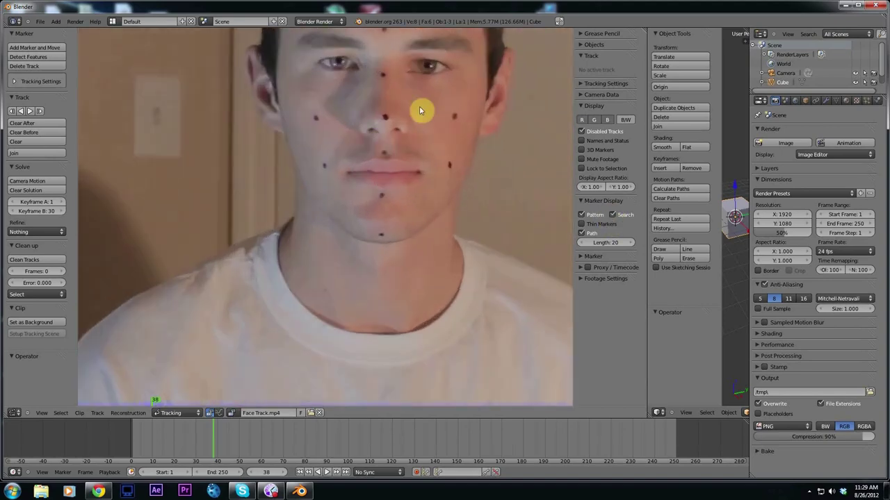
scroll(397, 189, "up", 2)
left_click_drag(222, 440, 123, 440)
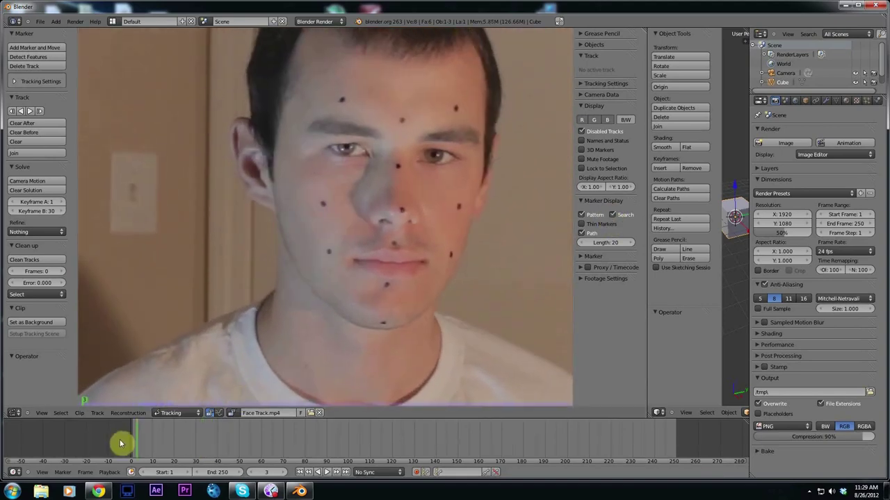
scroll(383, 208, "up", 2)
scroll(364, 215, "down", 1)
scroll(408, 139, "up", 1)
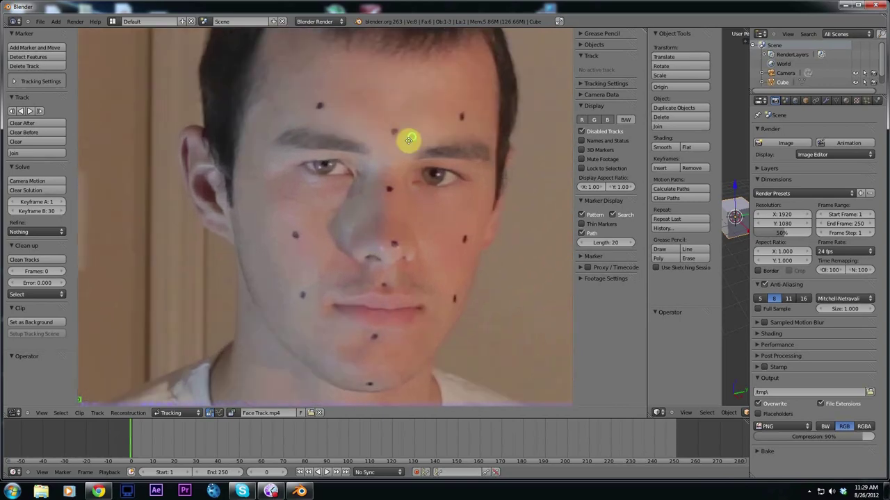
scroll(396, 154, "up", 1)
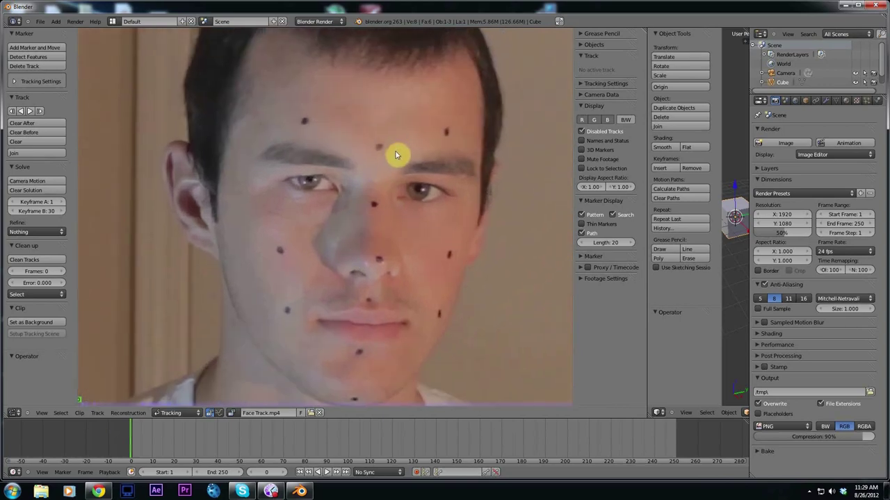
Place tracking markers on the face dots from the forehead down to the chin
left_click(305, 121, "ctrl")
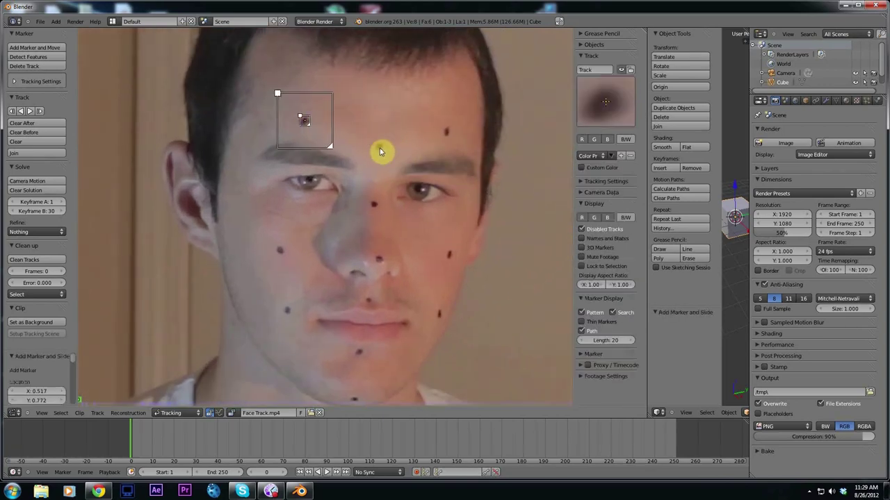
left_click(378, 146, "ctrl")
left_click(446, 131, "ctrl")
left_click(374, 205, "ctrl")
left_click(279, 251, "ctrl")
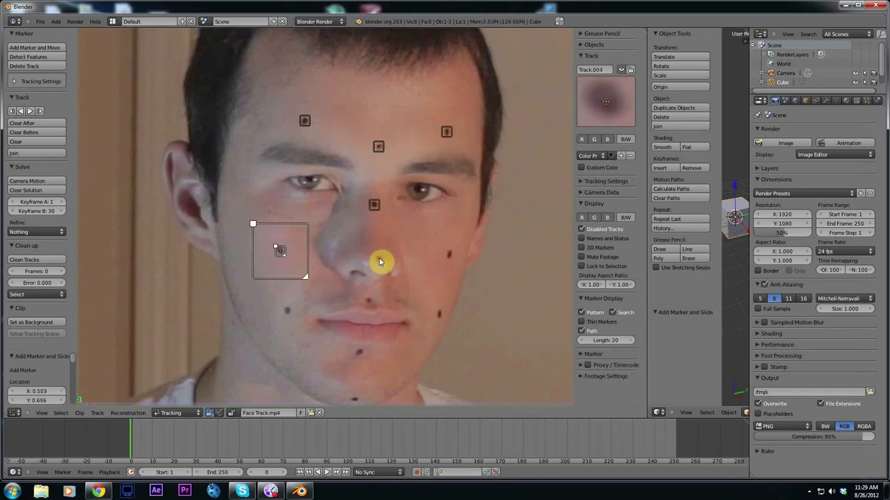
left_click(378, 259, "ctrl")
left_click(449, 254, "ctrl")
left_click(439, 313, "ctrl")
left_click(368, 301, "ctrl")
left_click(286, 311, "ctrl")
left_click(360, 352, "ctrl")
left_click(354, 399, "ctrl")
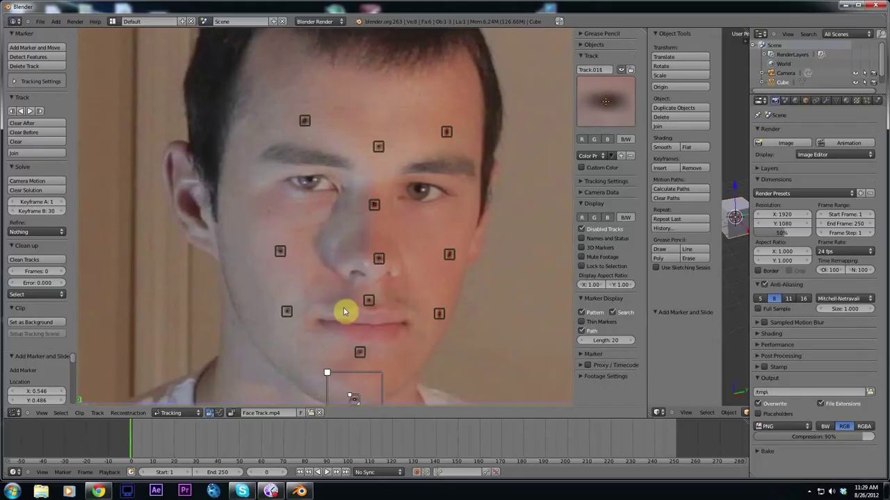
Add markers on the remaining chin, cheek, mouth and forehead dots
scroll(341, 290, "down", 1)
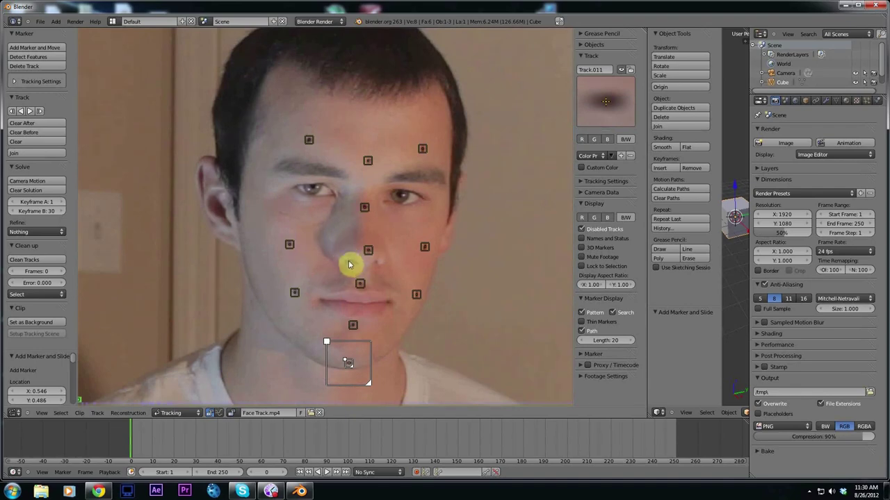
left_click(353, 328, "ctrl")
left_click(360, 285, "ctrl")
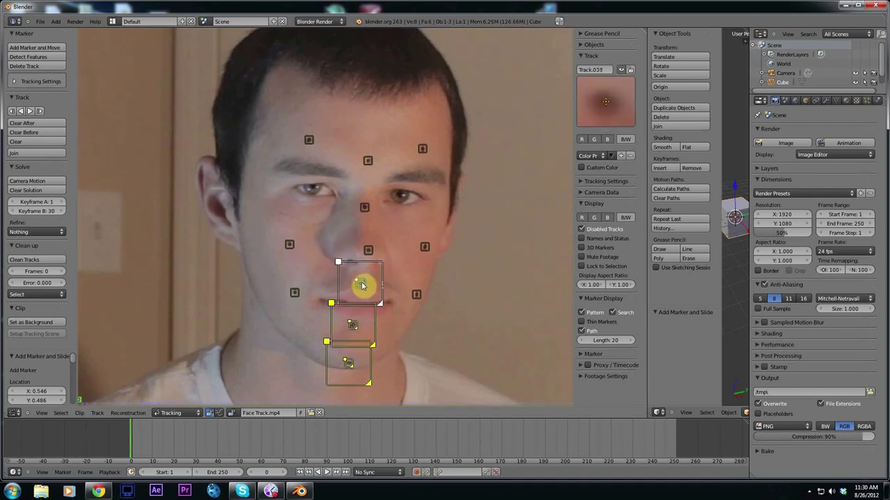
left_click(300, 294, "ctrl")
left_click(421, 303, "ctrl")
left_click(352, 246, "ctrl")
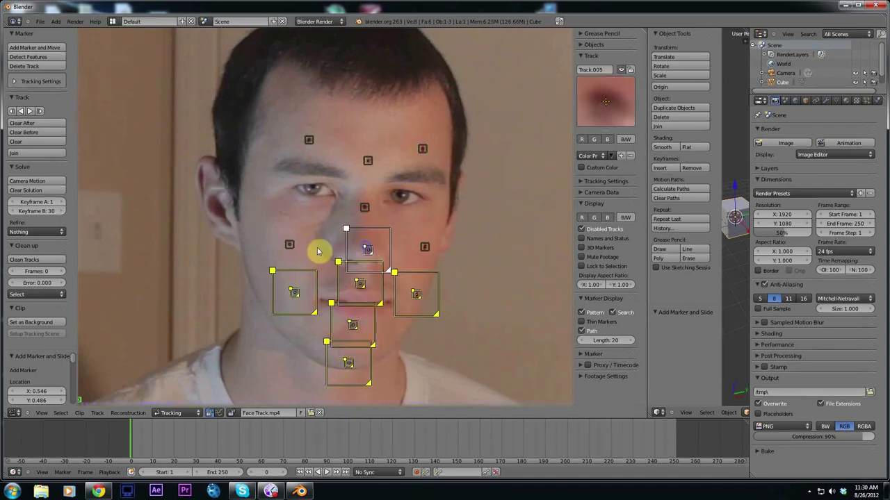
left_click(296, 247, "ctrl")
left_click(424, 247, "ctrl")
left_click(364, 207, "ctrl")
left_click(368, 161, "ctrl")
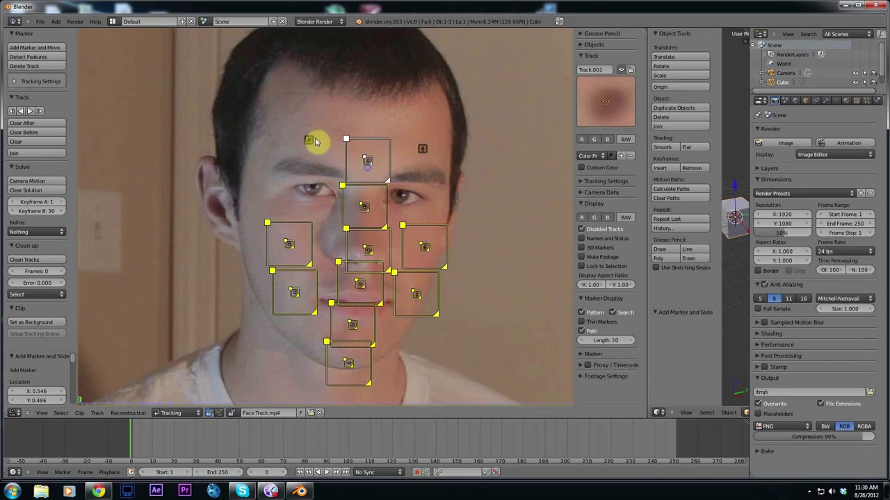
left_click(309, 140, "ctrl")
left_click(421, 149, "ctrl")
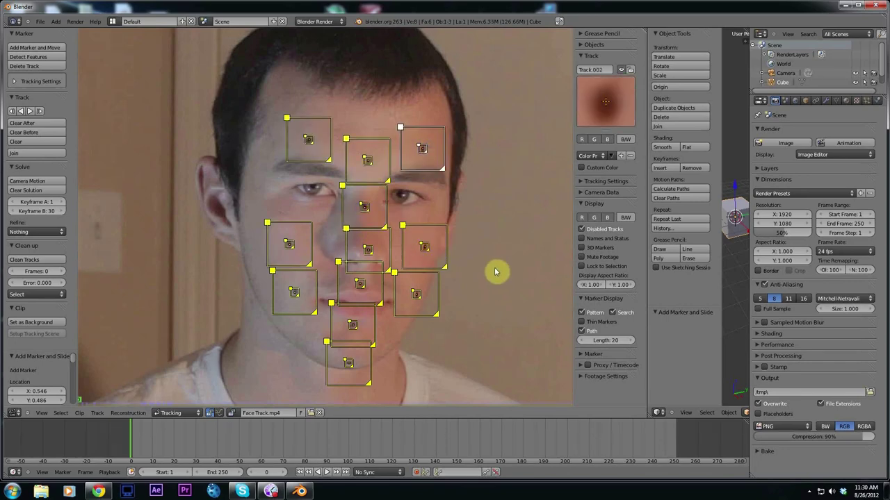
middle_click_drag(495, 272, 479, 253)
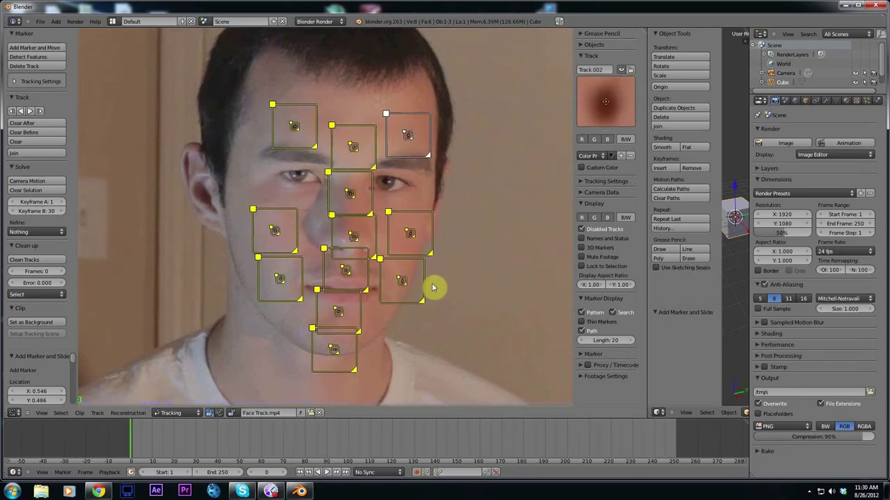
Track all face markers forward through the clip and jump to a late frame
scroll(461, 244, "down", 2)
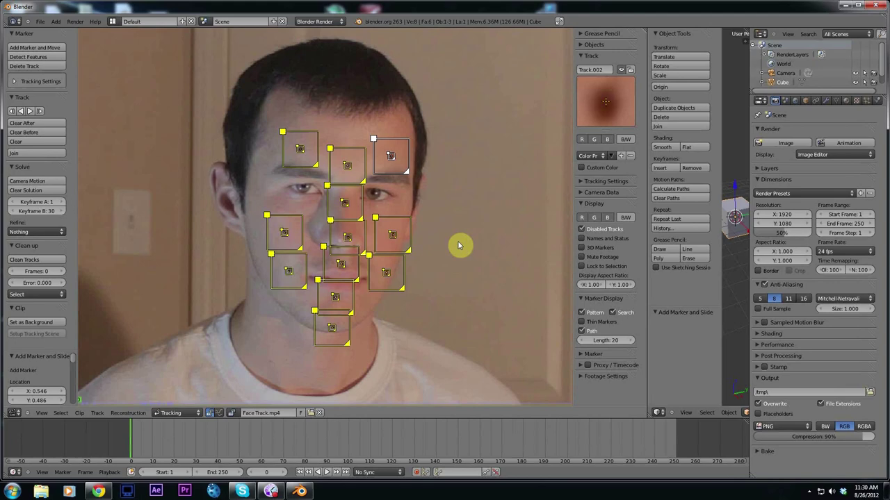
key("ctrl+t")
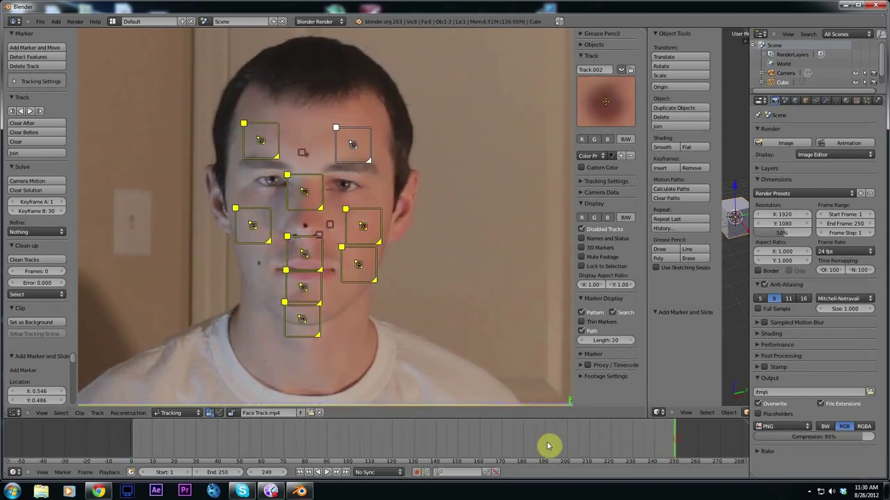
left_click(501, 449)
At frame 117, move Track.001 back onto its dot and track the markers forward again
left_click_drag(464, 453, 226, 448)
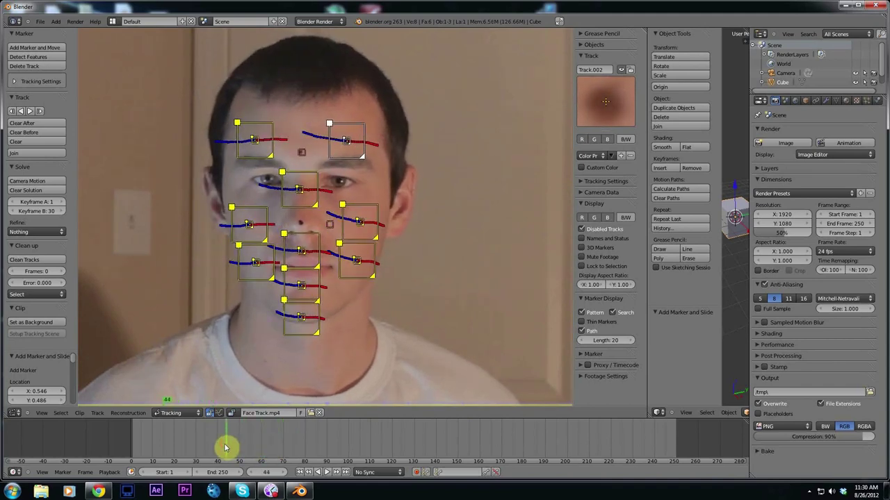
scroll(294, 173, "up", 5)
middle_click_drag(302, 123, 399, 308)
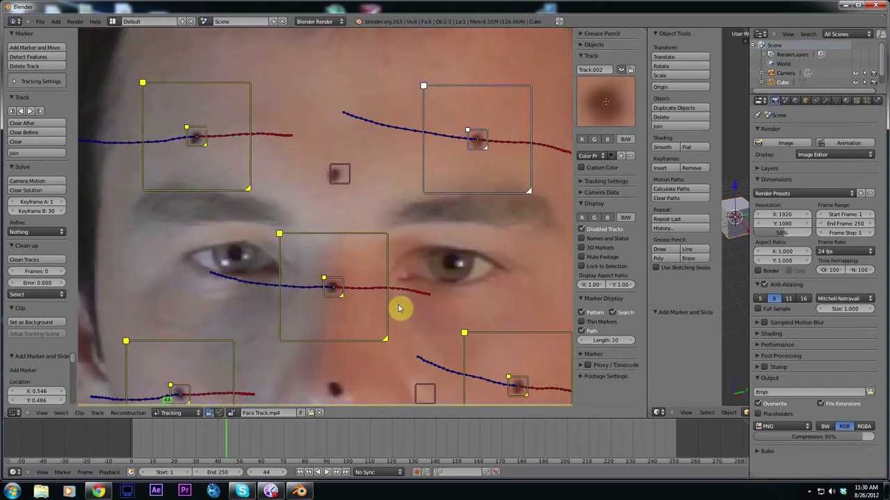
key("a")
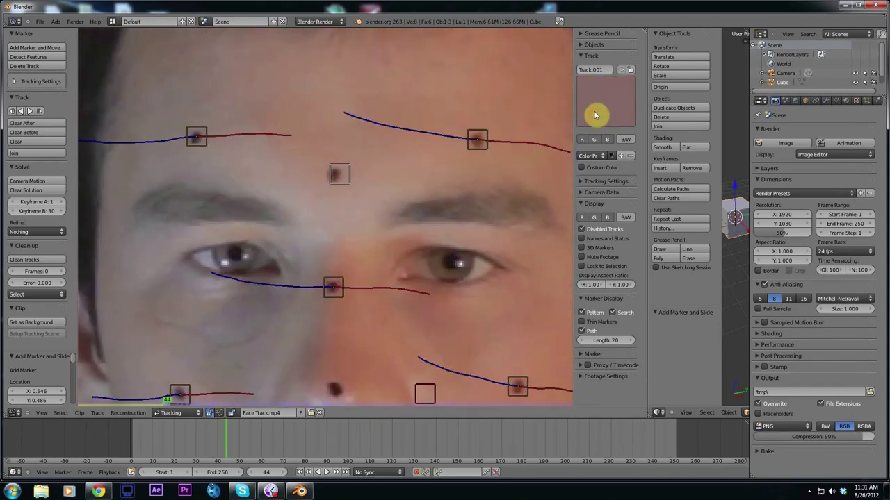
mouse_move(595, 116)
left_mouse_down()
mouse_move(616, 100)
mouse_move(622, 113)
mouse_move(613, 114)
left_mouse_up()
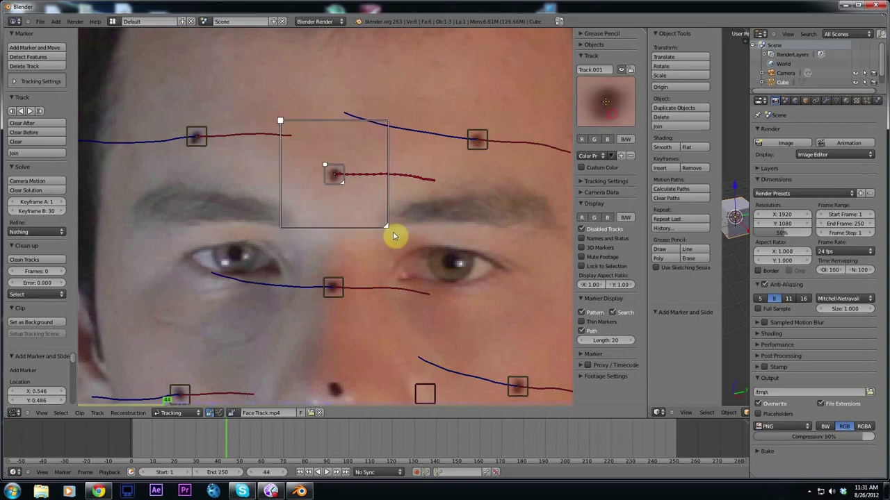
scroll(393, 237, "down", 2)
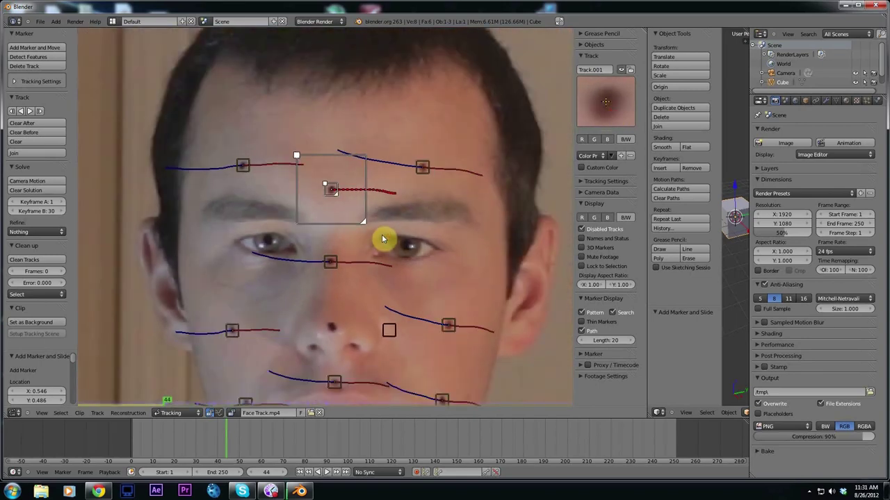
key("ctrl+t")
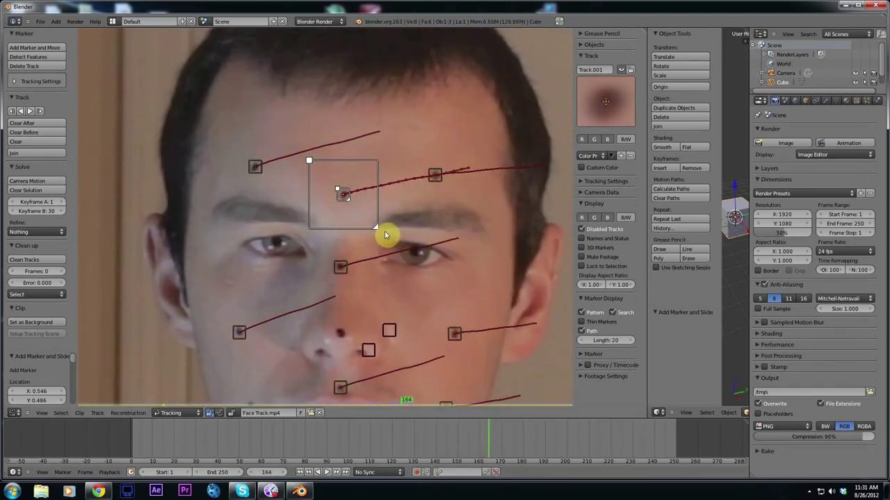
Re-track the jaw marker Track.009 forward from an earlier frame
mouse_move(486, 447)
left_mouse_down()
mouse_move(336, 457)
mouse_move(364, 455)
left_mouse_up()
left_click(368, 350)
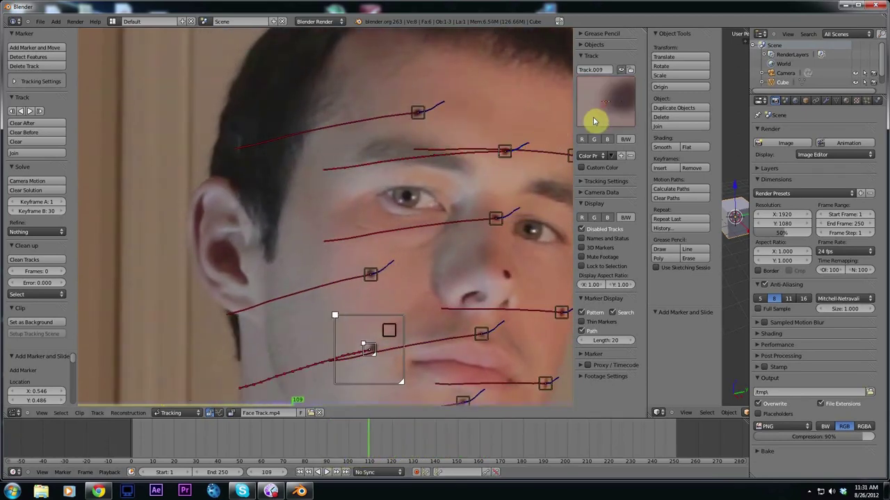
key("ctrl+t")
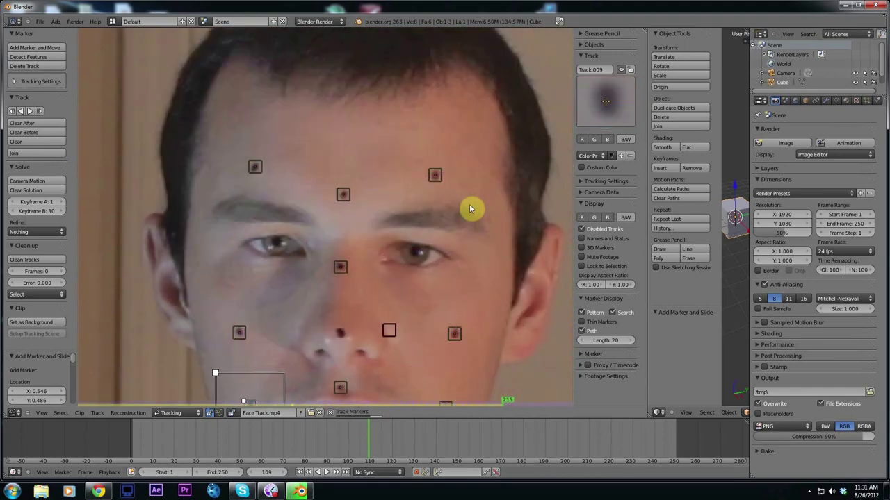
Re-track the nose marker Track.005 forward from an early frame
left_click_drag(369, 449, 189, 451)
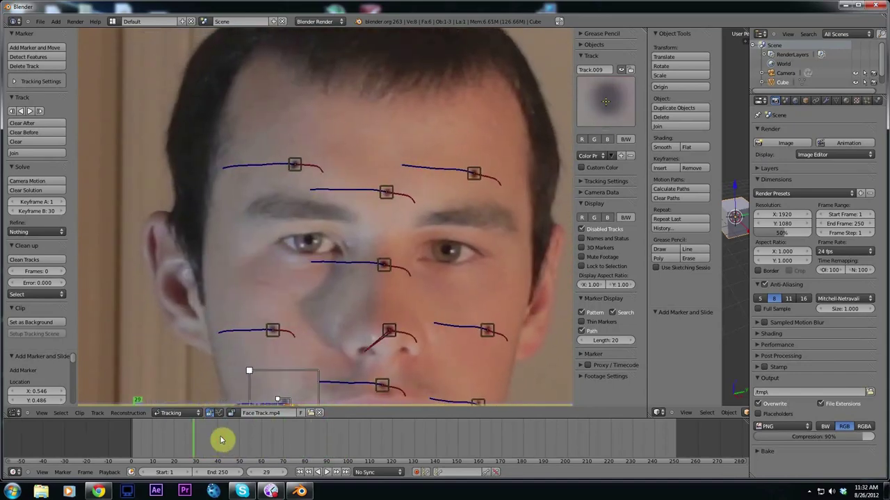
left_click(392, 333)
key("Right")
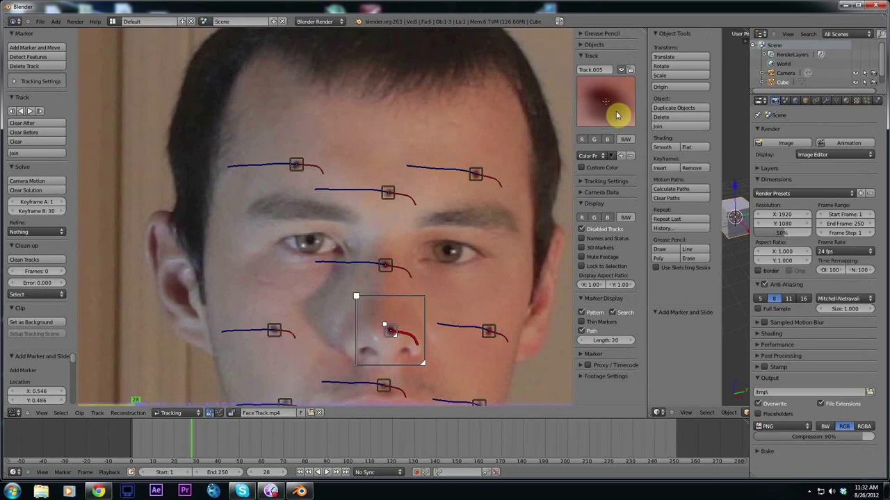
key("Right")
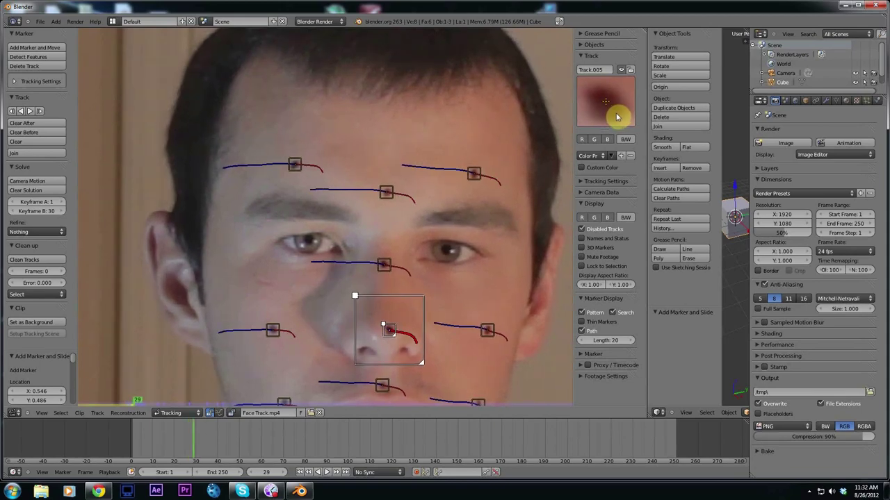
key("ctrl+t")
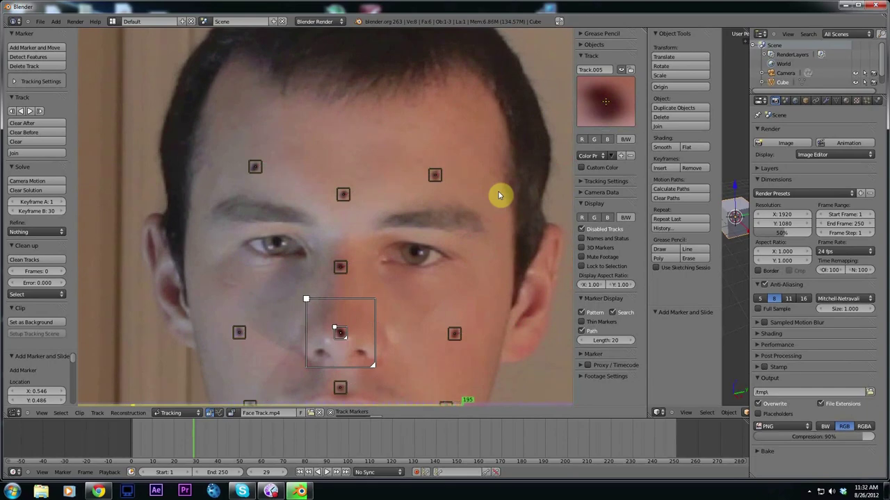
Scrub from frame 97 through the clip to check the marker paths, ending on frame 33
left_click(342, 455)
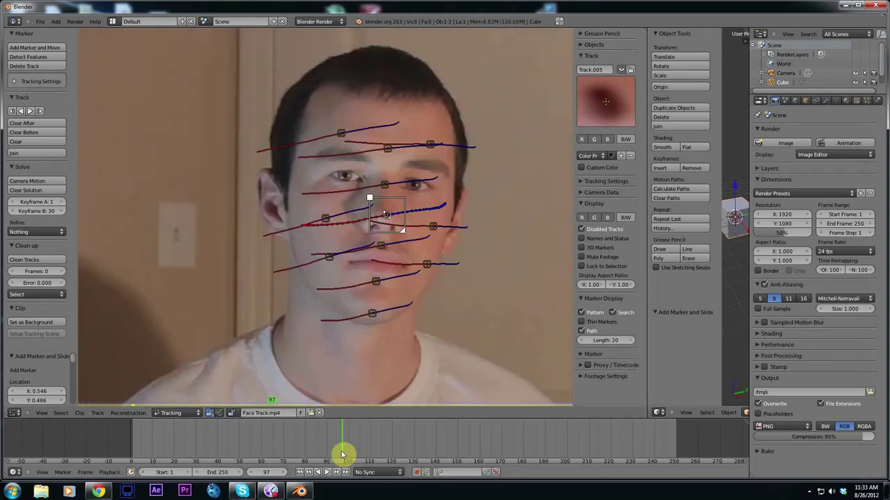
left_click_drag(342, 455, 207, 445)
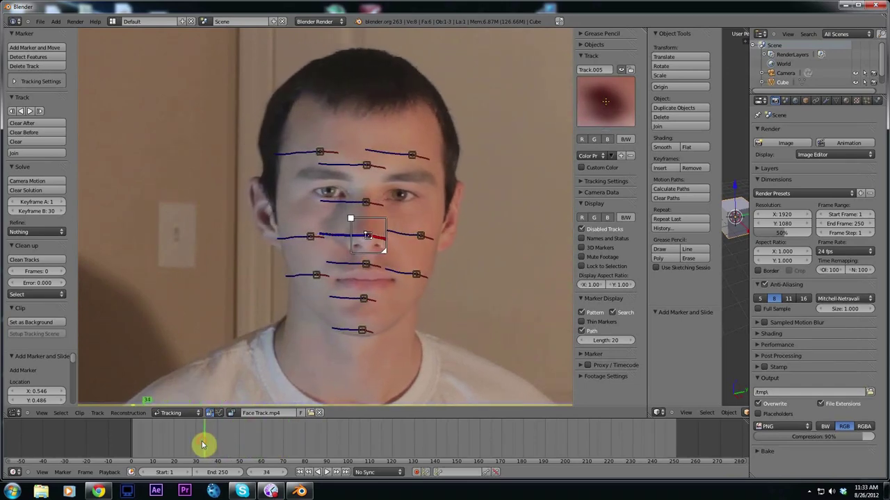
left_click(202, 445)
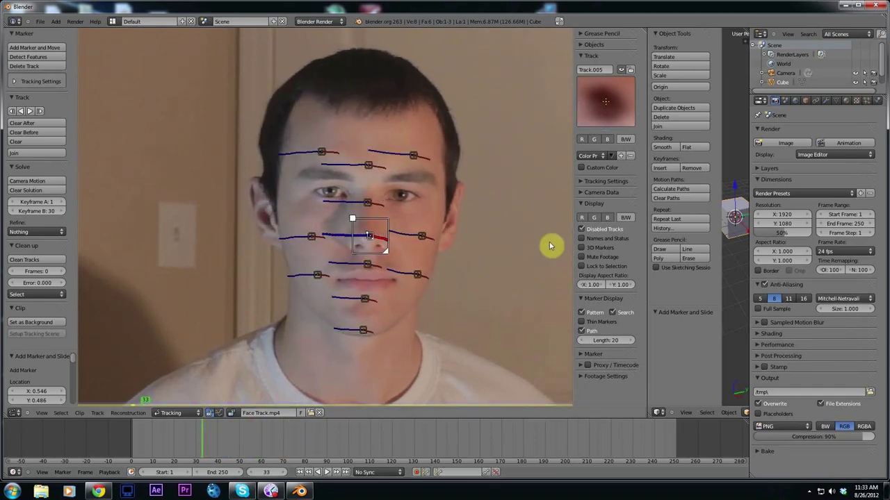
Set the camera to the Canon 600D preset at 18 mm and refine Focal Length, K1, K2
left_click(581, 194)
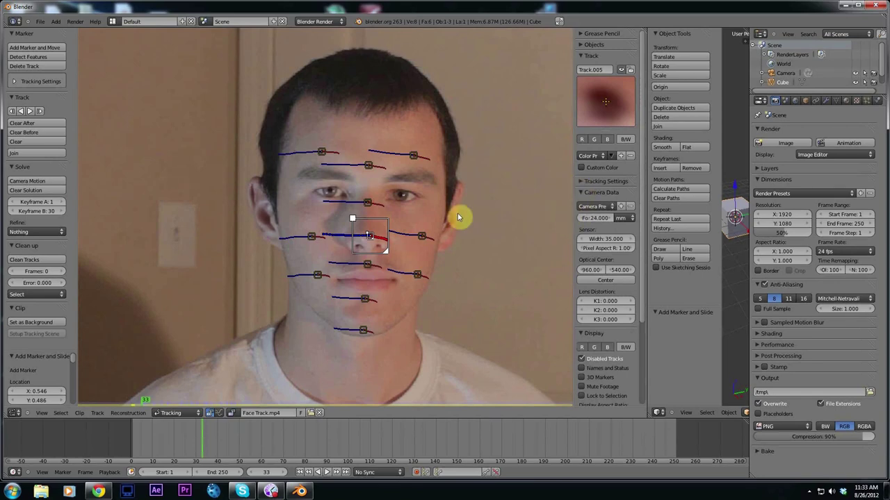
left_click(608, 207)
left_click(613, 285)
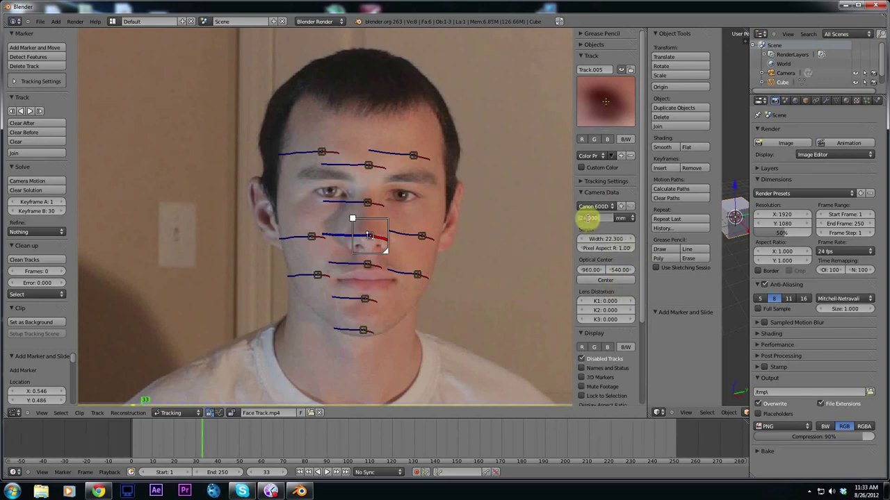
left_click_drag(586, 218, 589, 221)
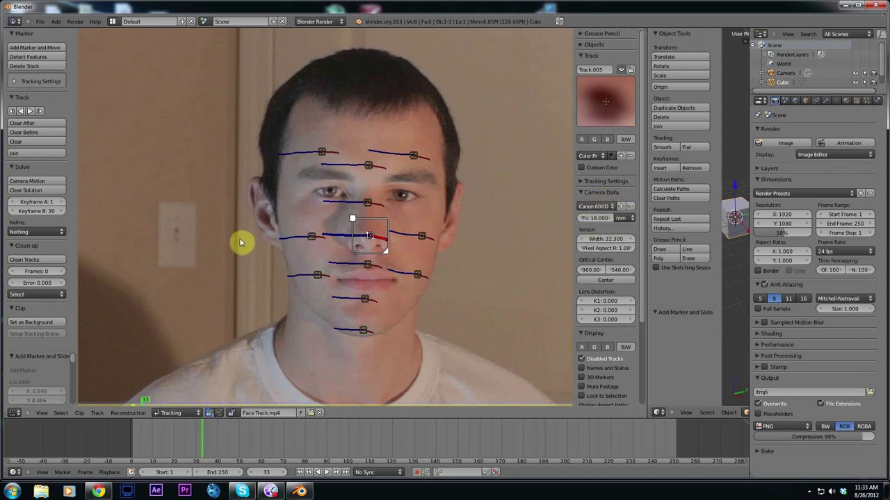
left_click(59, 233)
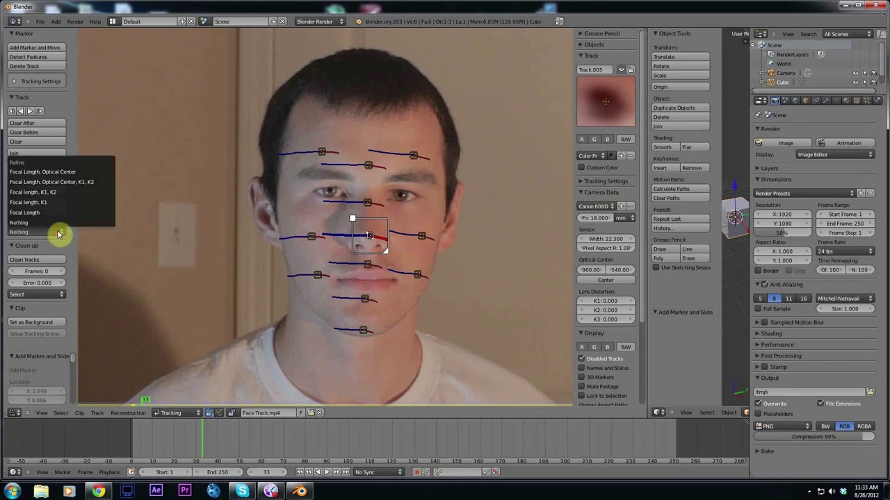
left_click(54, 193)
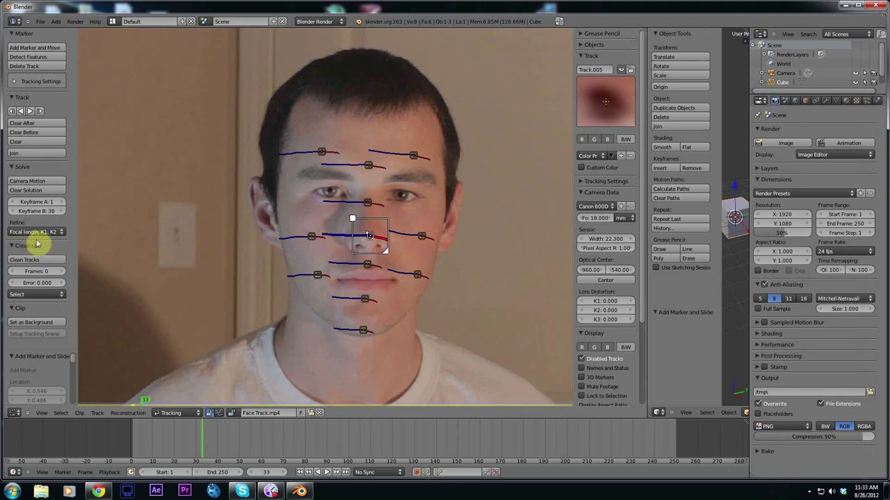
Solve the camera motion (0.2546 average error) and set up the tracking scene
left_click(32, 182)
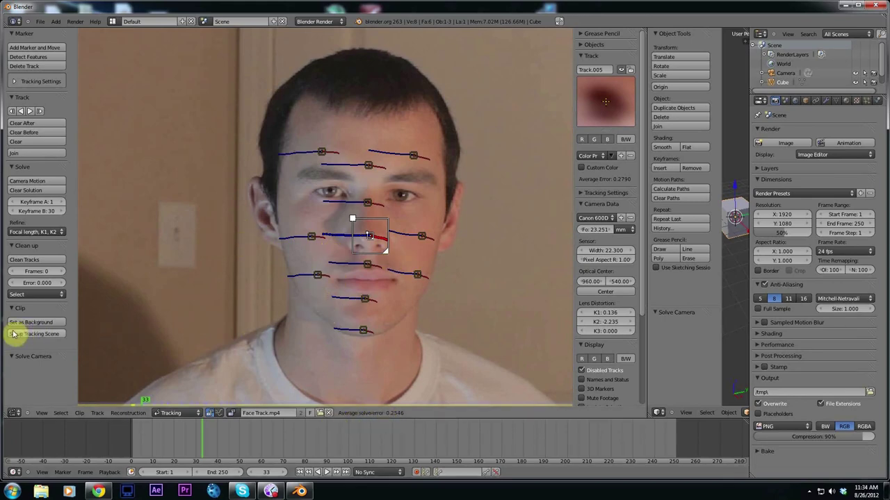
left_click(49, 323)
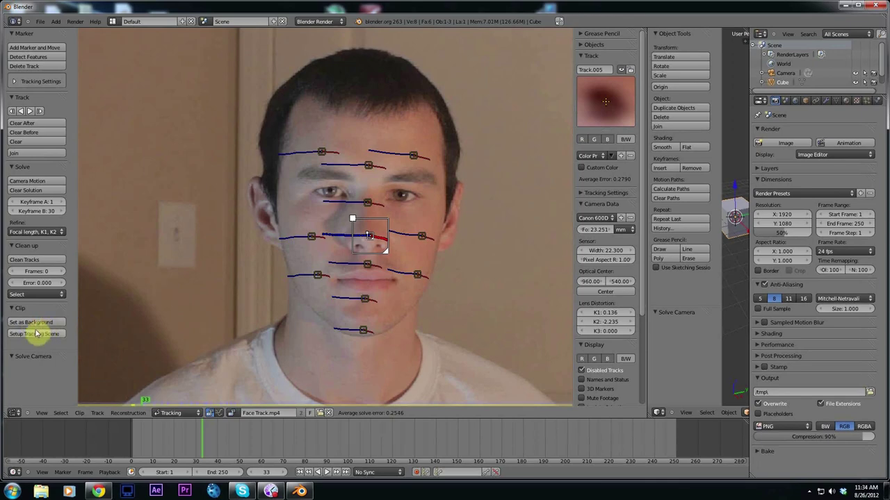
left_click(37, 335)
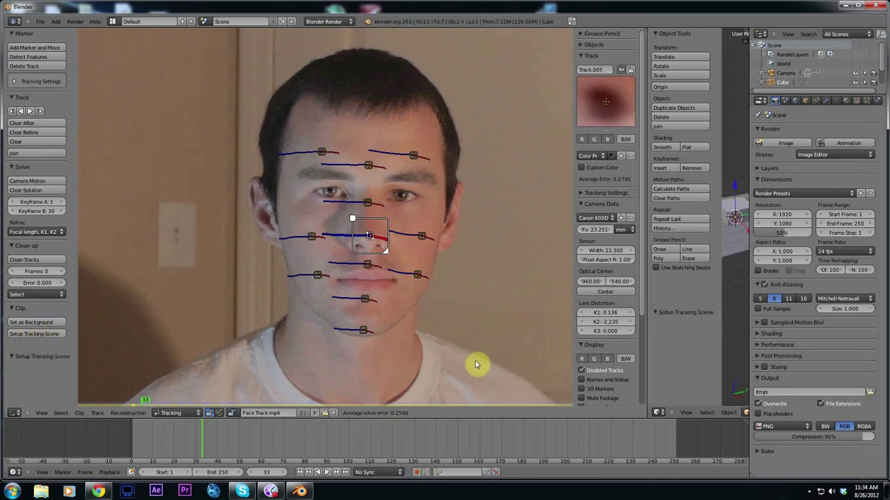
Widen the 3D viewport across the window and delete the ground plane
left_click_drag(647, 369, 159, 358)
right_click(461, 265)
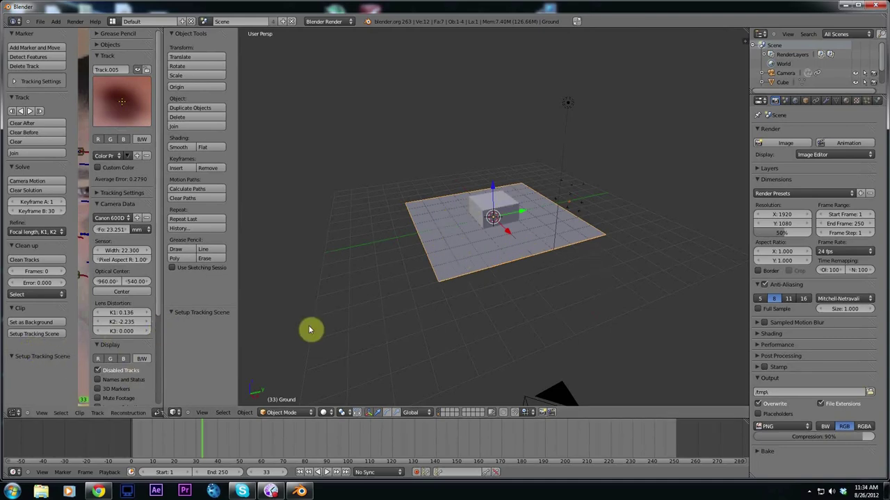
left_click(471, 262)
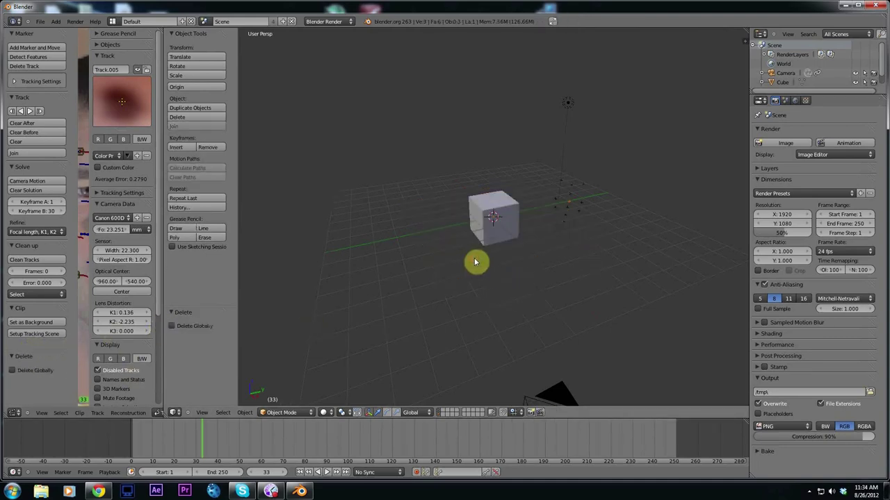
Select the solved camera and place the 3D cursor at the tracked point cloud
middle_click_drag(552, 294, 480, 288)
right_click(294, 284)
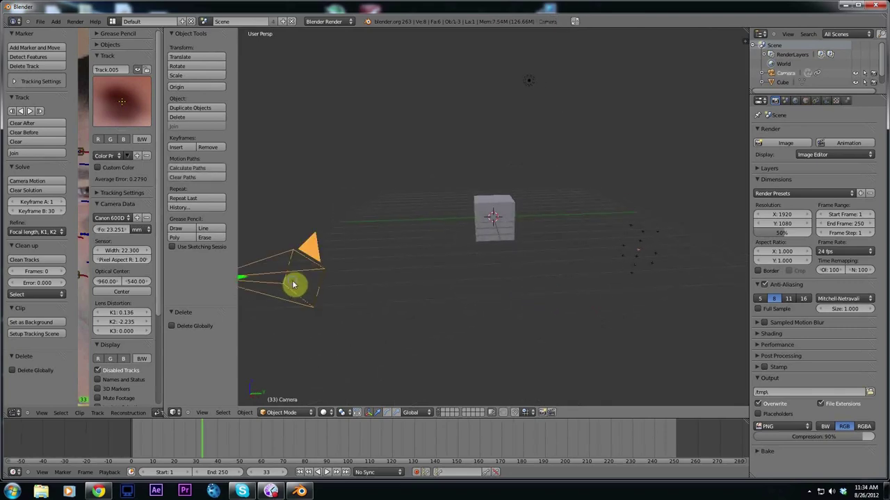
left_click(645, 222)
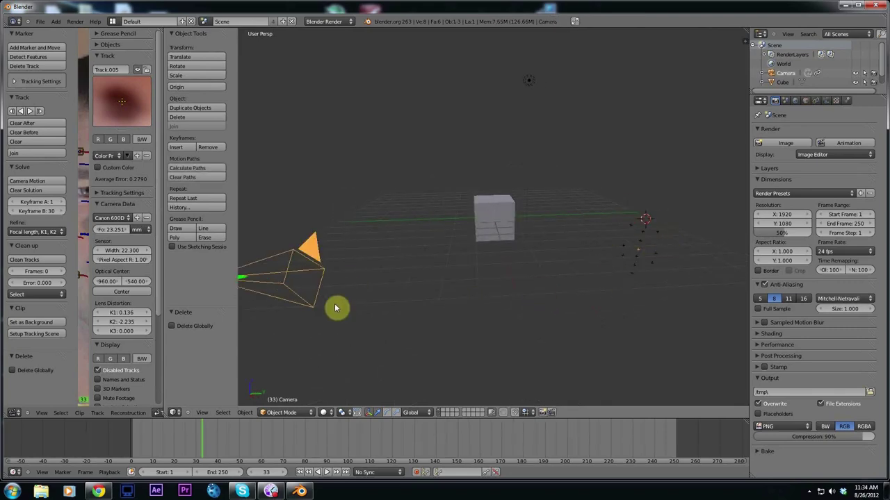
View through the solved camera and raise the background footage opacity to 1.000
key("KP_0")
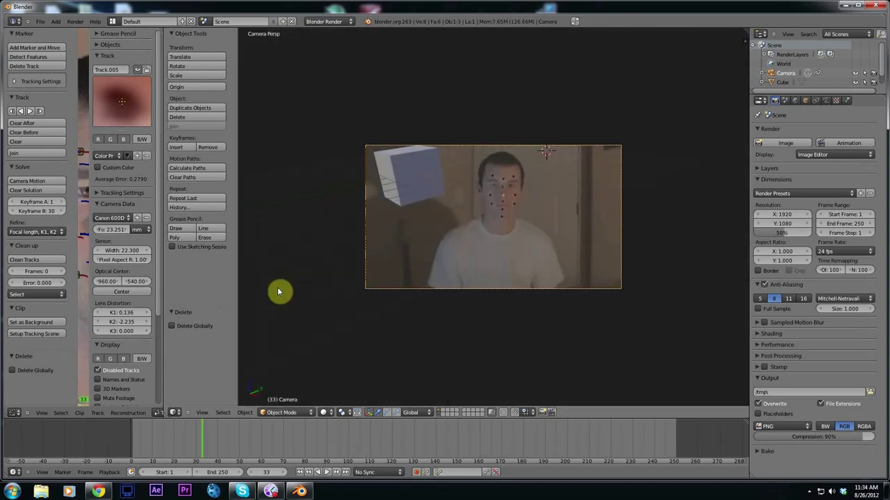
scroll(453, 221, "up", 3)
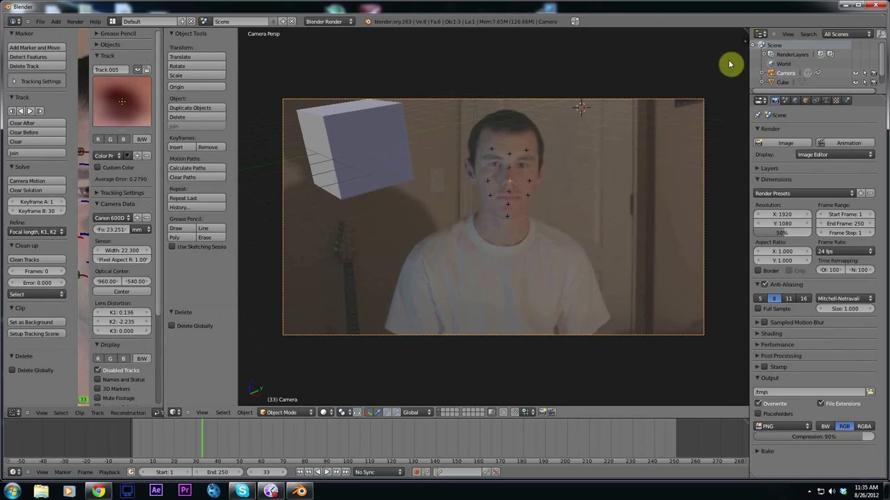
key("n")
scroll(699, 174, "down", 5)
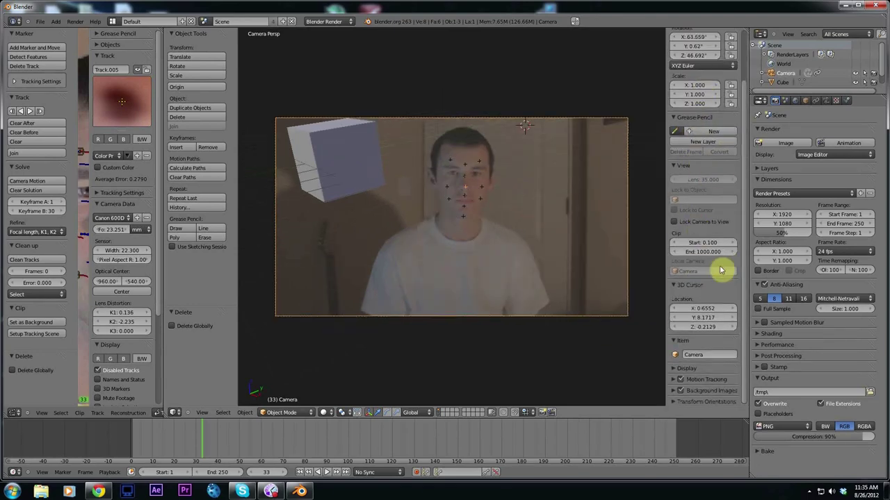
left_click(672, 392)
scroll(703, 350, "down", 5)
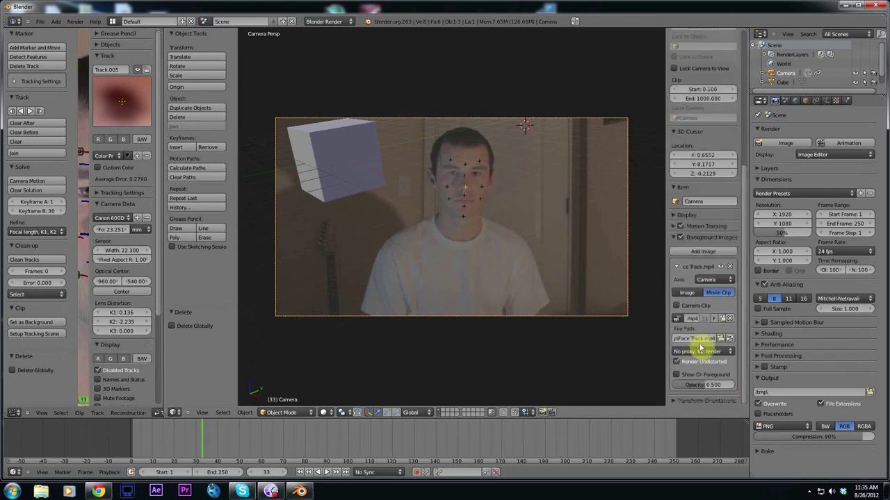
left_click_drag(706, 388, 730, 385)
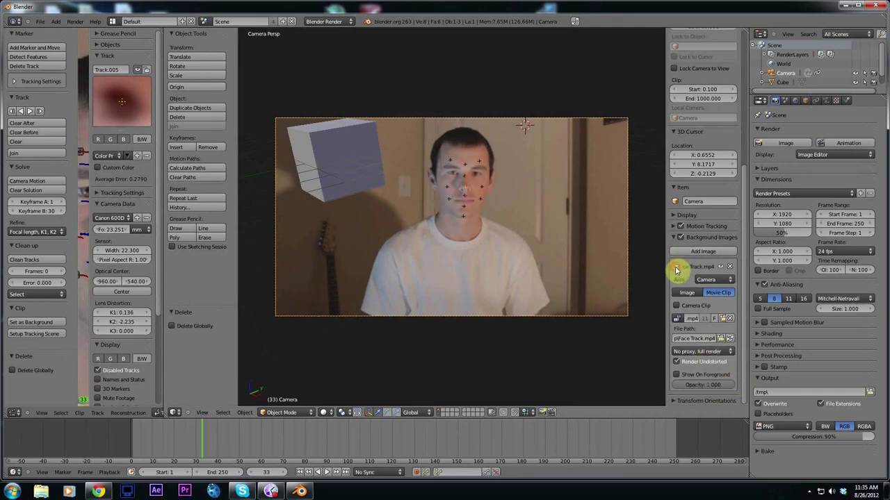
left_click(676, 269)
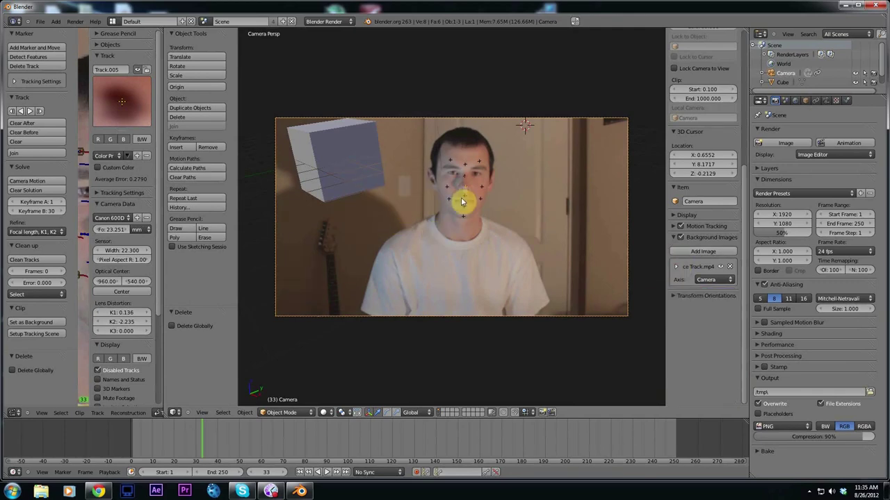
scroll(459, 193, "up", 2)
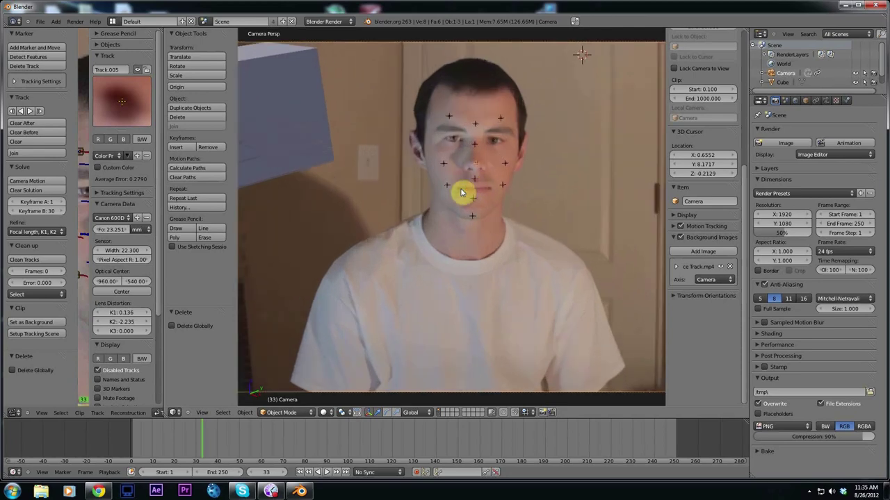
Move the cube to about X -0.522, Y -3.698, Z -0.850, centred on the filmed face's nose
right_click(324, 138)
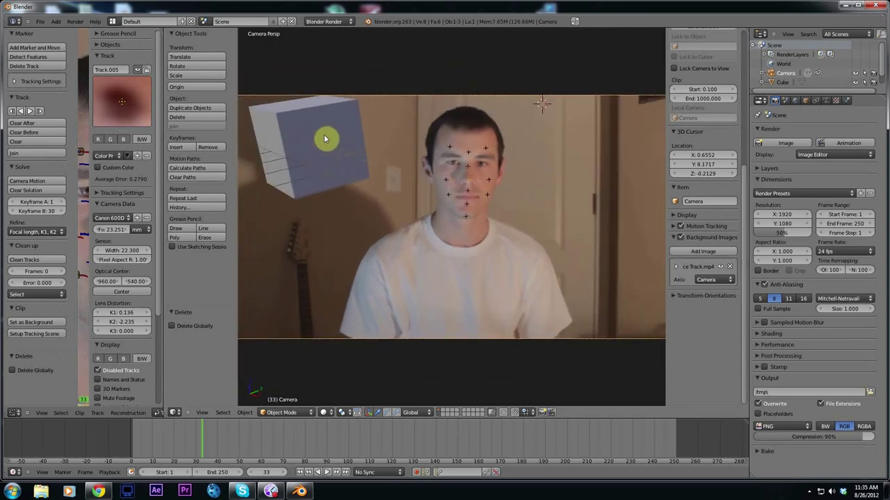
right_click_drag(322, 134, 479, 165)
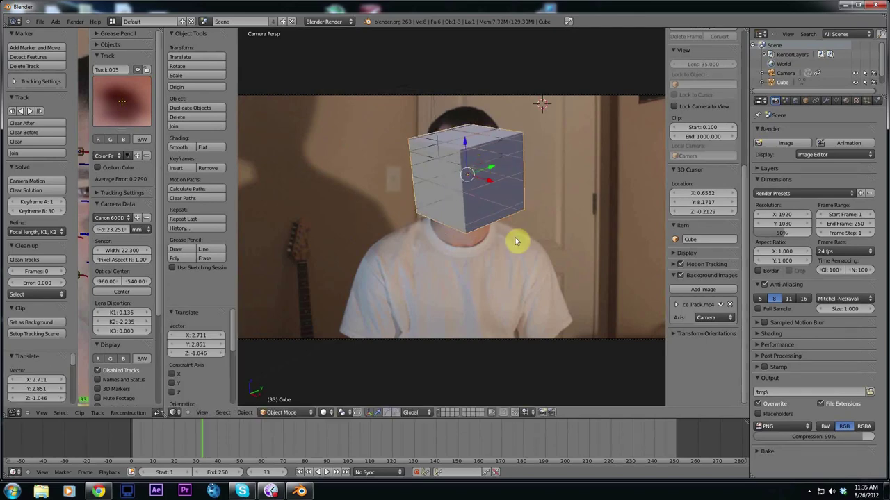
middle_click_drag(512, 240, 426, 224)
right_click_drag(426, 224, 602, 253)
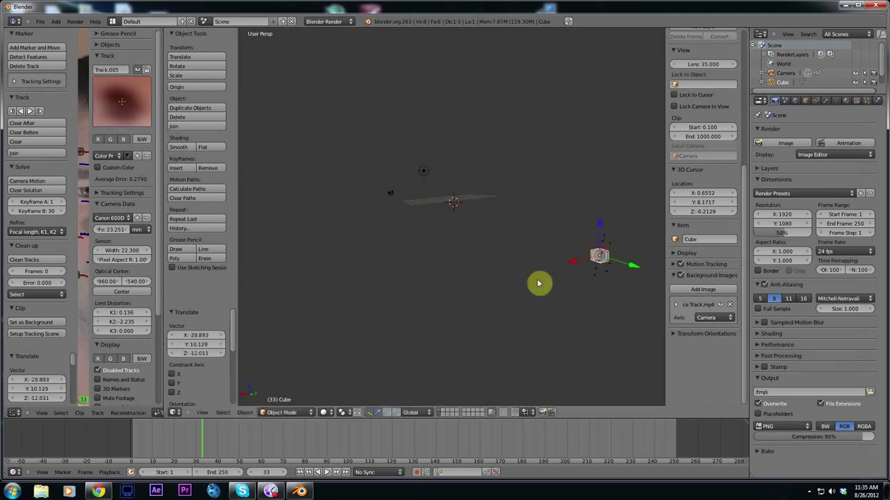
middle_click_drag(536, 282, 632, 289)
right_click_drag(460, 222, 491, 221)
middle_click_drag(521, 241, 403, 221)
right_click_drag(623, 269, 514, 274)
middle_click_drag(515, 274, 626, 286)
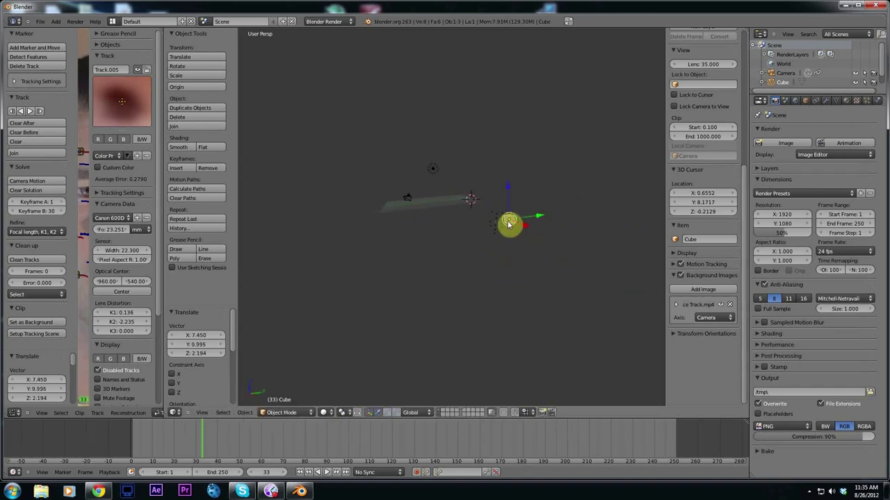
right_click_drag(510, 222, 508, 223)
In camera view, shift the cube along X and reposition it on the face
key("KP_0")
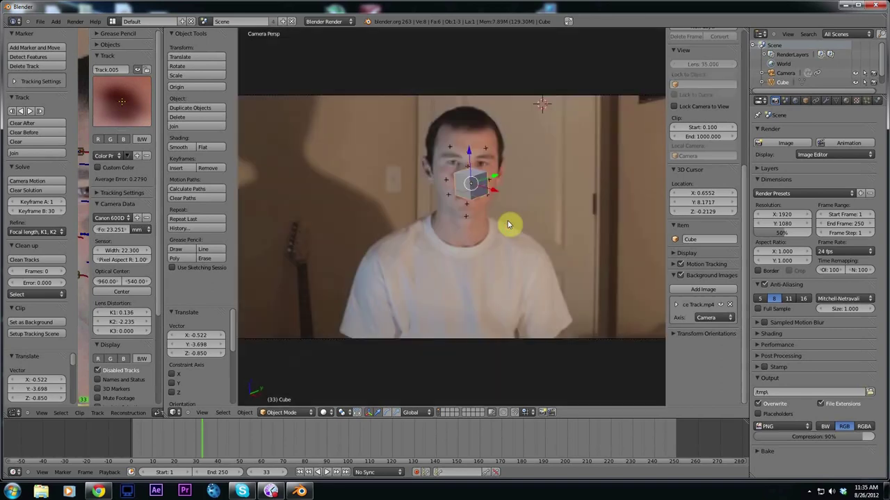
scroll(500, 229, "up", 3)
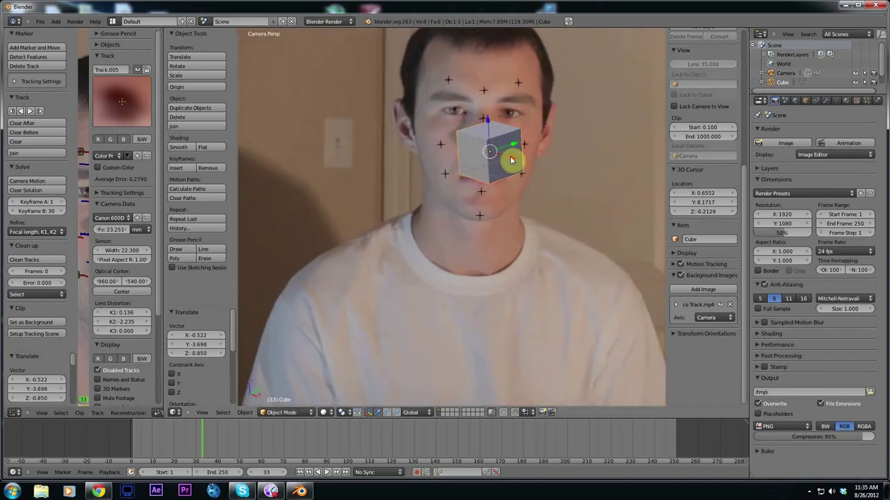
key("g")
key("x")
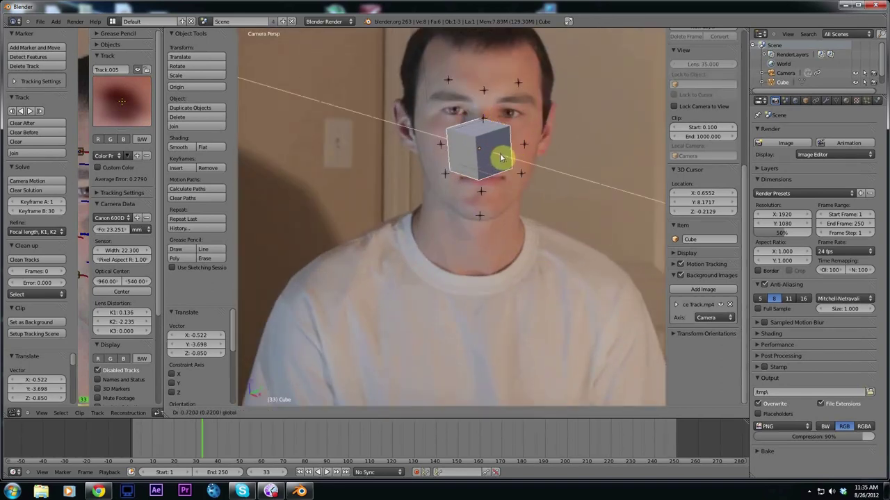
left_click(502, 159)
key("g")
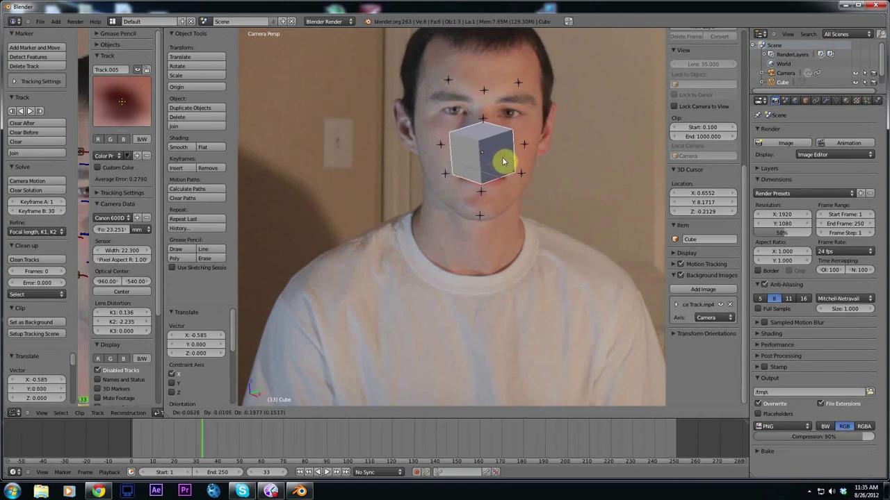
left_click(507, 150)
Scale the cube up so it covers the filmed head
key("s")
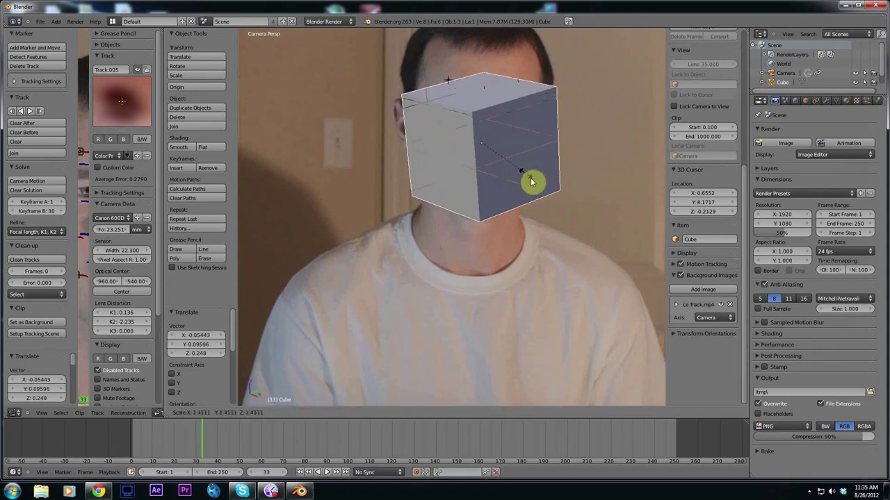
left_click(505, 192)
scroll(502, 193, "down", 3)
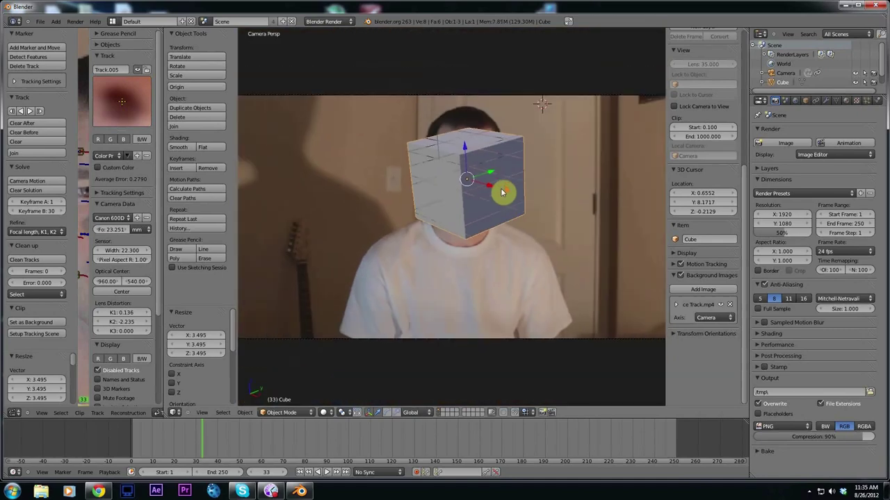
key("s")
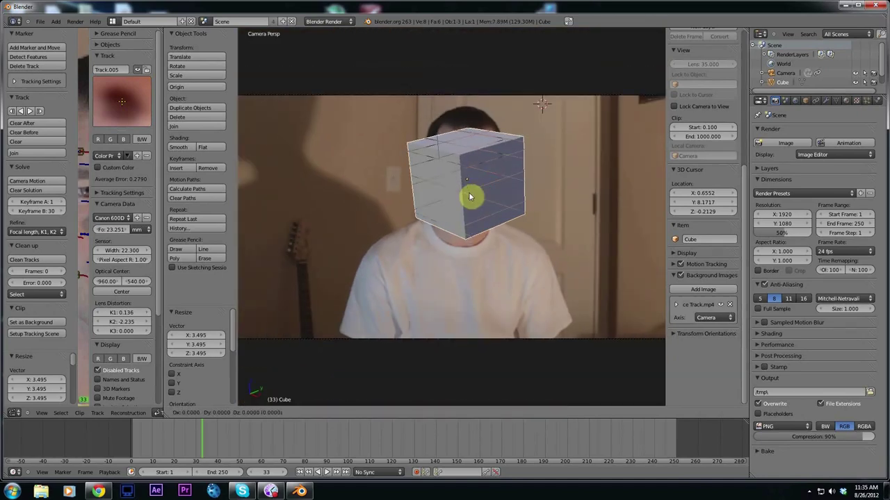
left_click(467, 185)
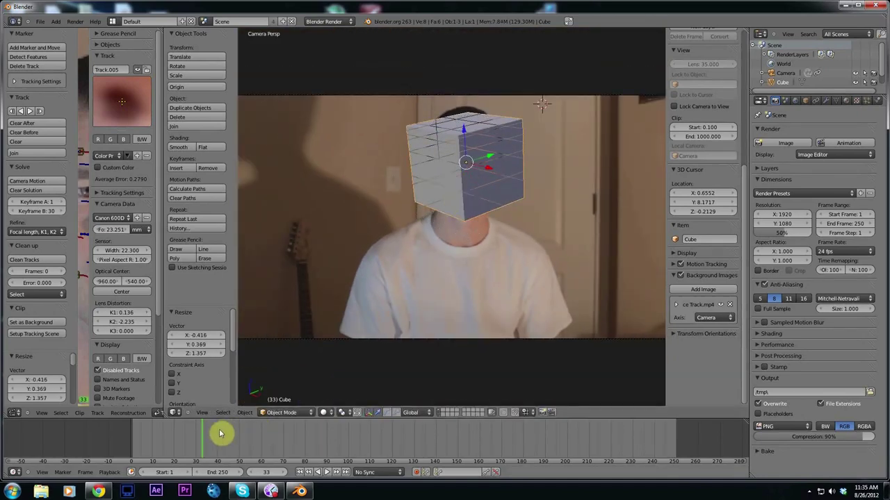
Scrub the timeline to check the cube follows the tracked face
left_click_drag(212, 435, 560, 437)
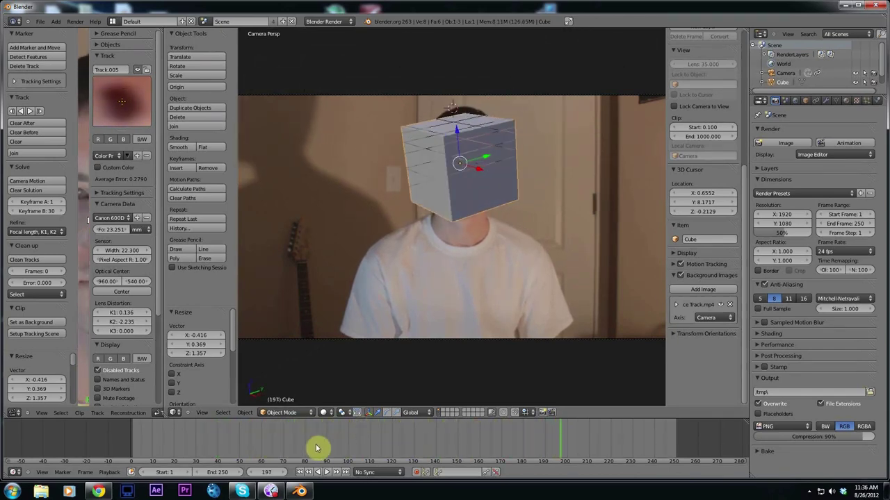
left_click(318, 447)
left_click_drag(233, 447, 363, 431)
Delete the test cube and append all seven materials from Daft Punk SMALL.blend
left_click(431, 348)
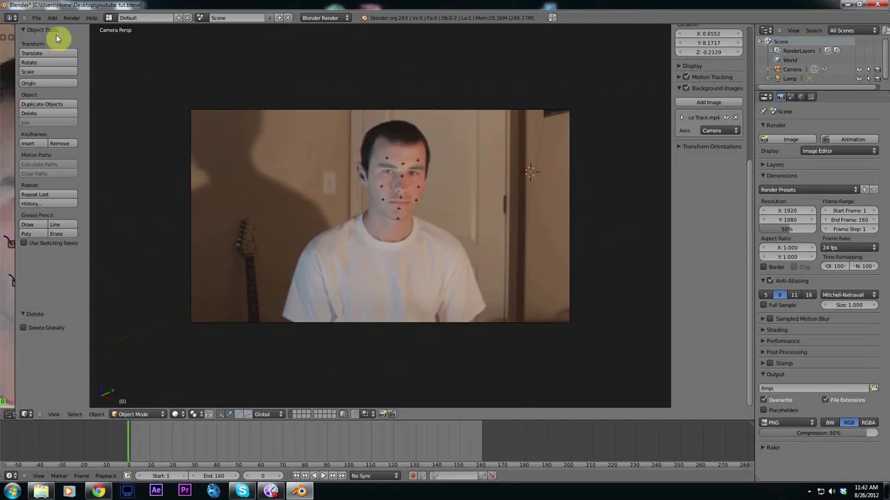
left_click(38, 18)
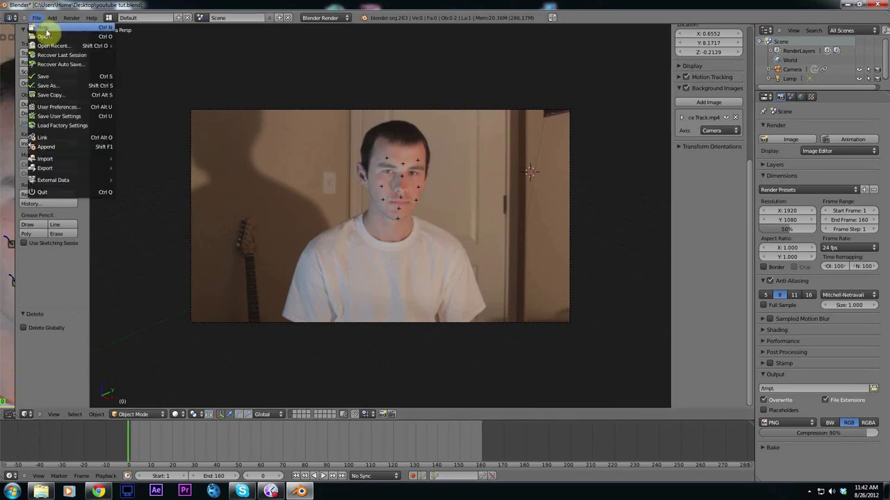
left_click(51, 149)
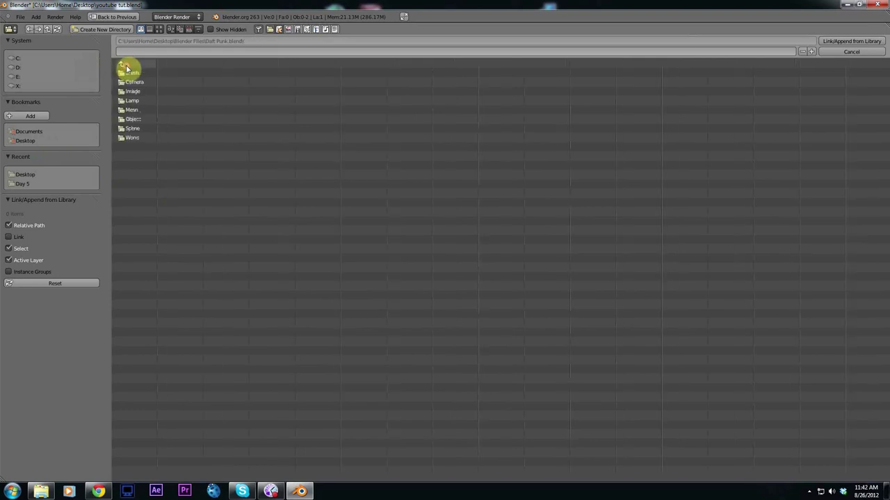
left_click(127, 68)
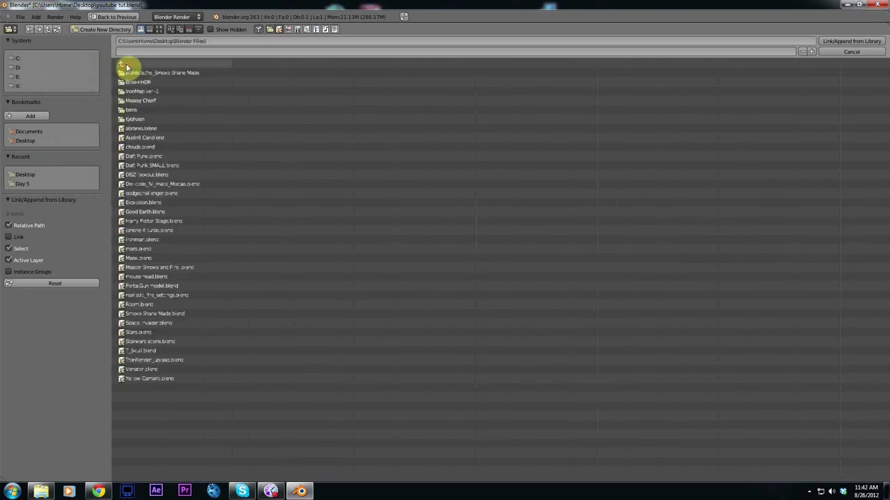
left_click(160, 166)
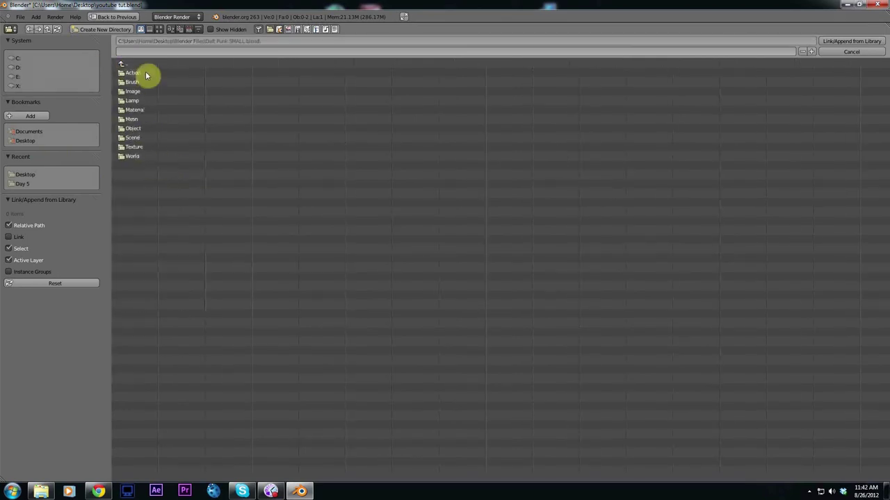
left_click(144, 112)
left_click_drag(167, 173, 124, 69)
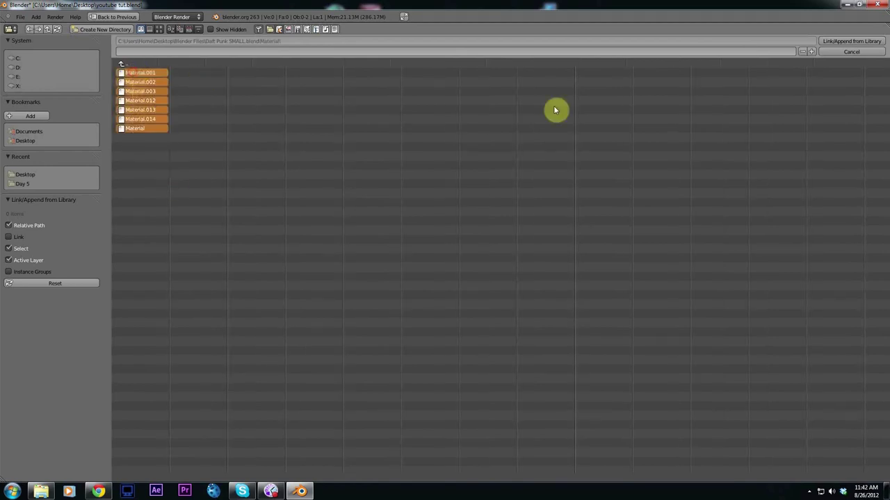
left_click(848, 41)
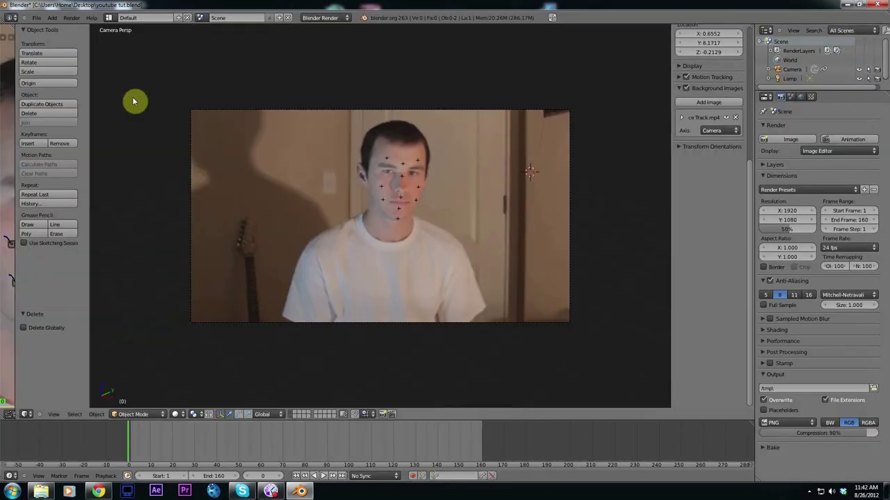
Append the seven meshes from Daft Punk SMALL.blend
left_click(36, 17)
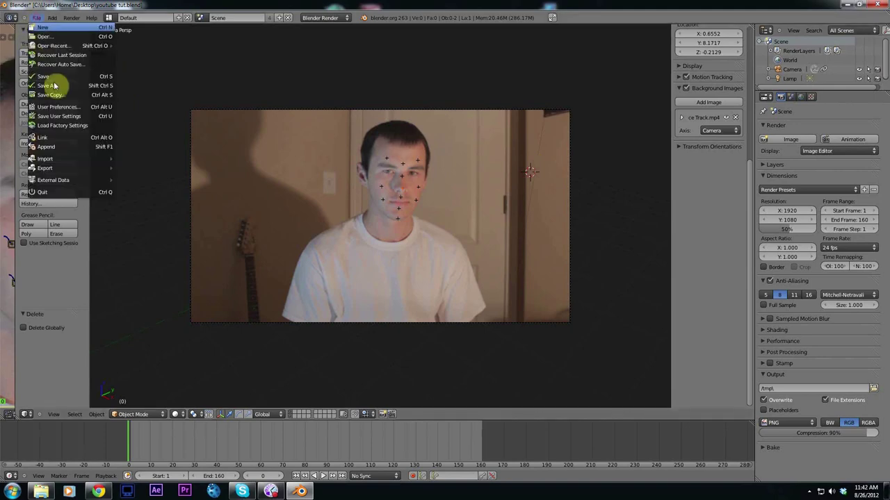
left_click(57, 145)
left_click(130, 66)
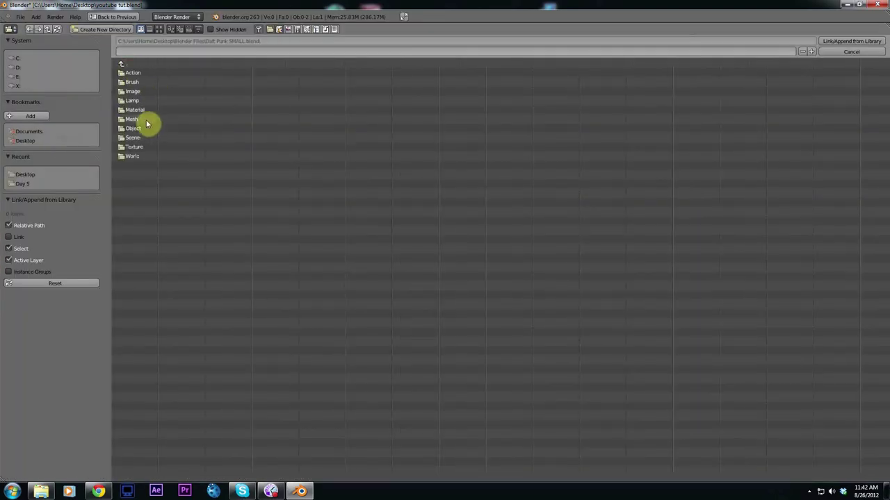
left_click(145, 120)
left_click_drag(165, 194, 123, 67)
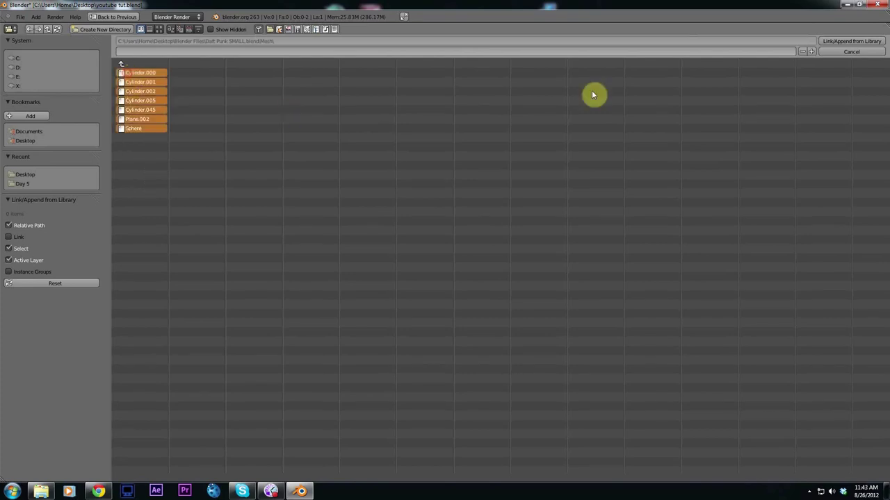
left_click(866, 42)
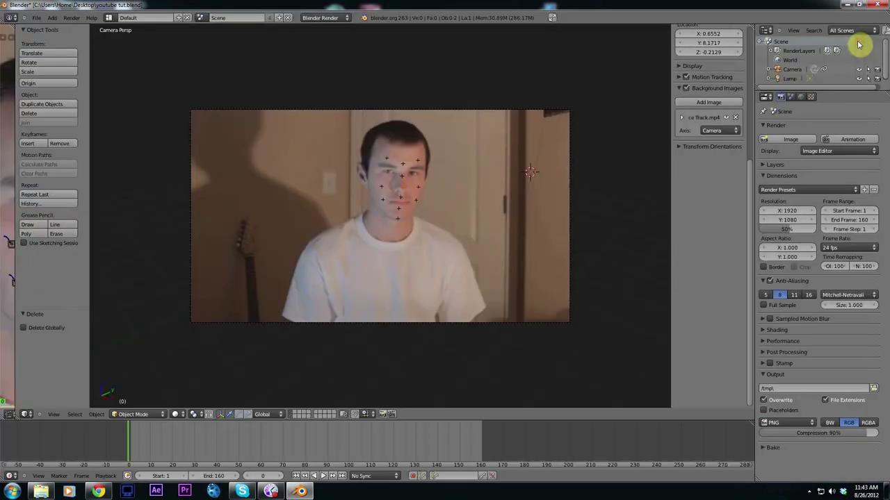
Append the eight helmet objects from Daft Punk SMALL.blend into the scene
left_click(43, 18)
left_click(66, 147)
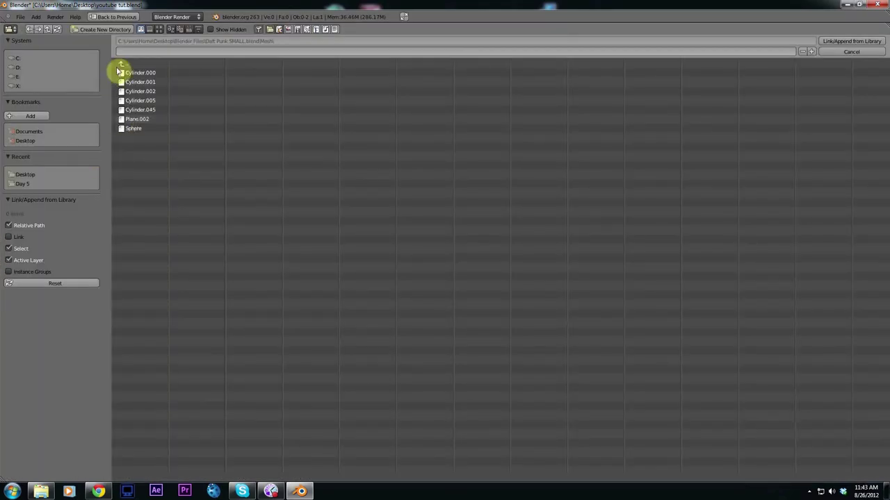
left_click(129, 64)
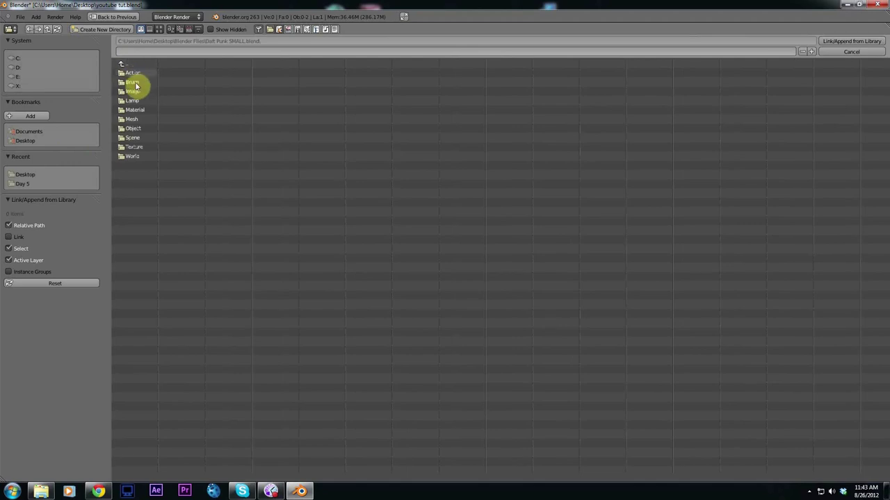
double_click(145, 128)
left_click_drag(164, 186, 136, 69)
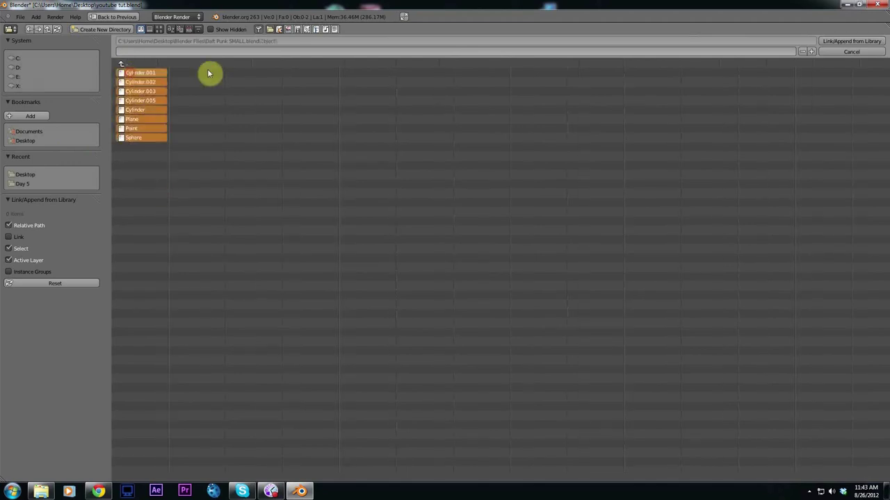
left_click(845, 43)
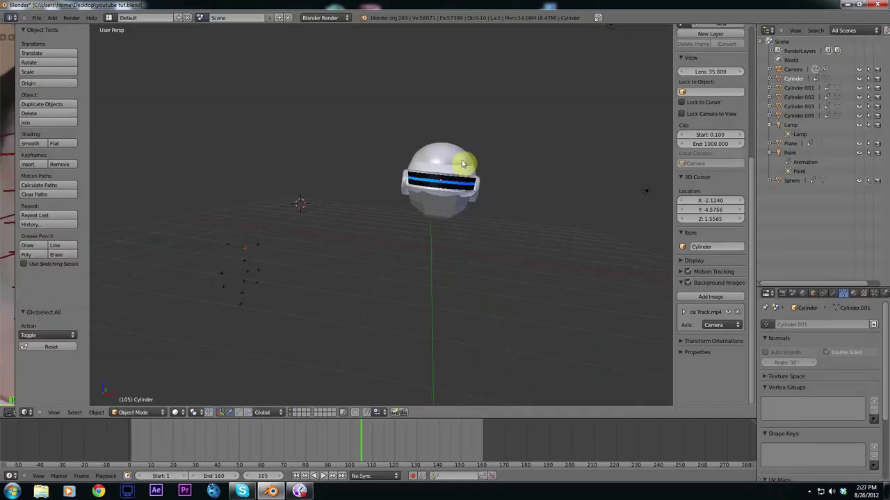
Select the appended Lamp object
scroll(437, 269, "down", 4)
scroll(436, 268, "down", 2)
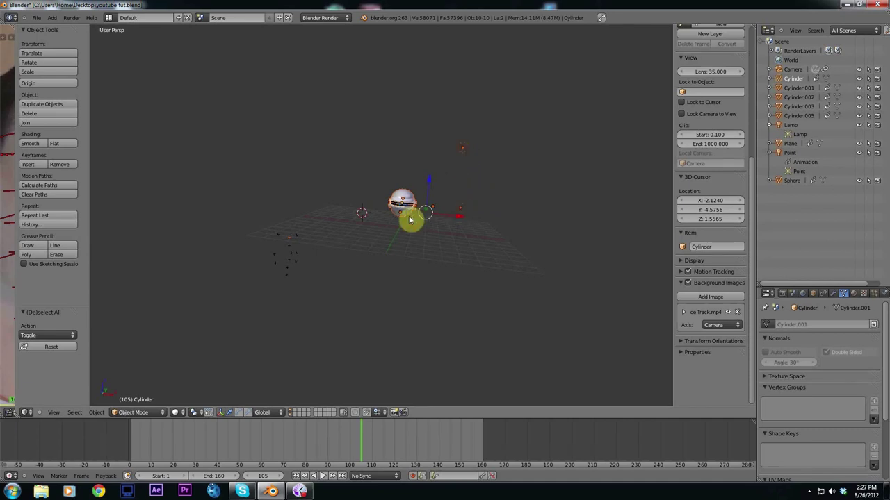
right_click(461, 148)
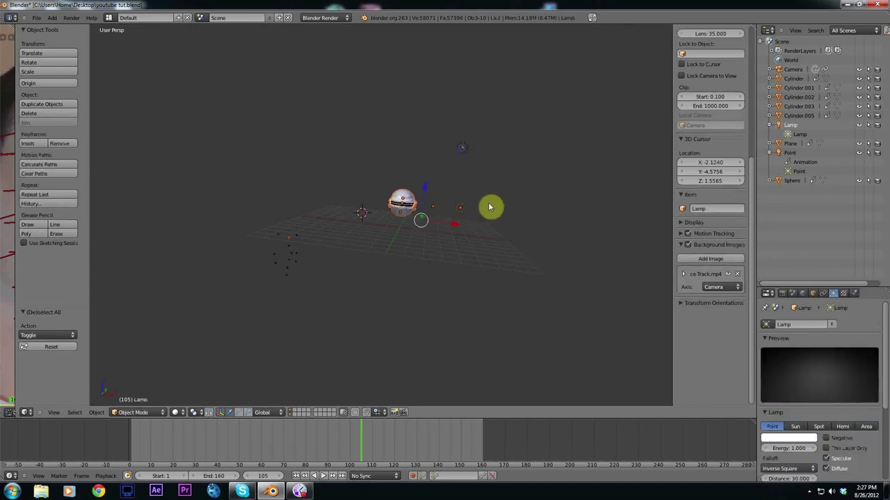
right_click(464, 215)
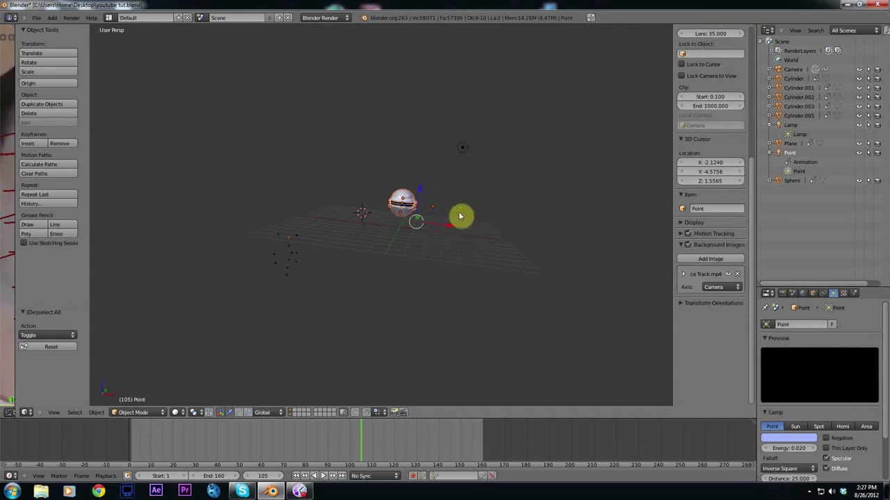
right_click(462, 149)
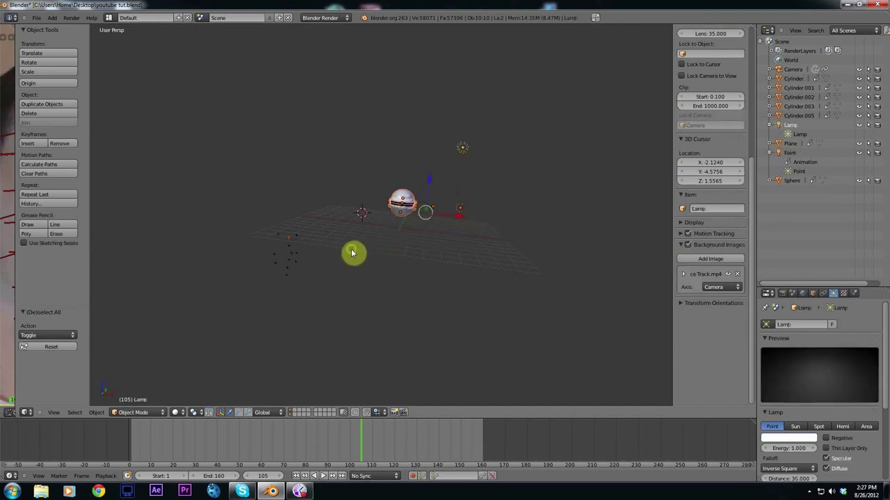
middle_click_drag(353, 253, 558, 249)
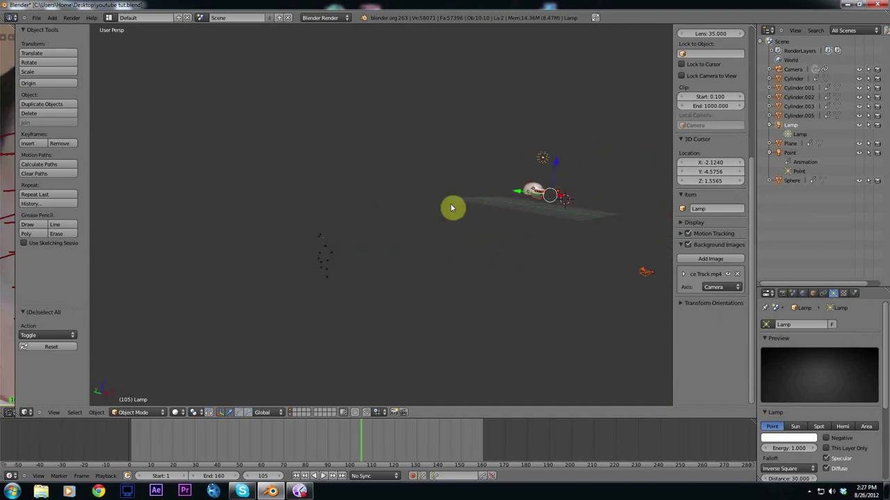
Move the selection, make the camera active, and start moving toward the tracked markers
key("g")
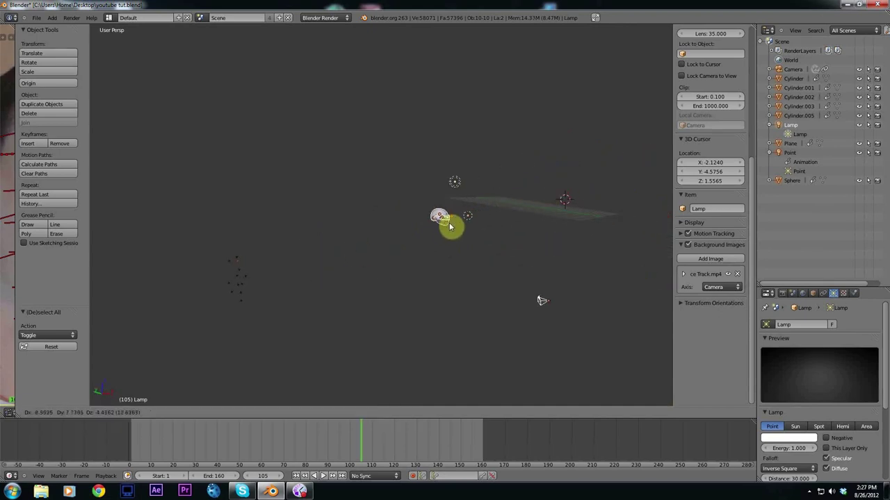
left_click(526, 190)
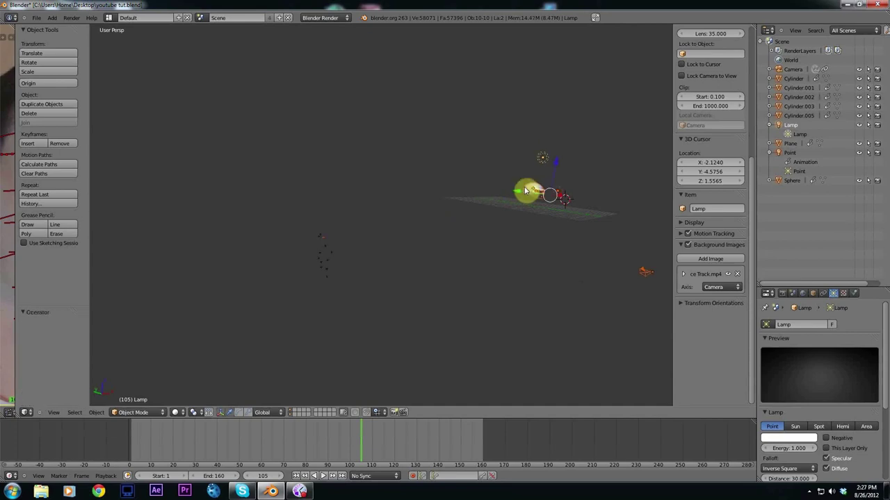
right_click(646, 278)
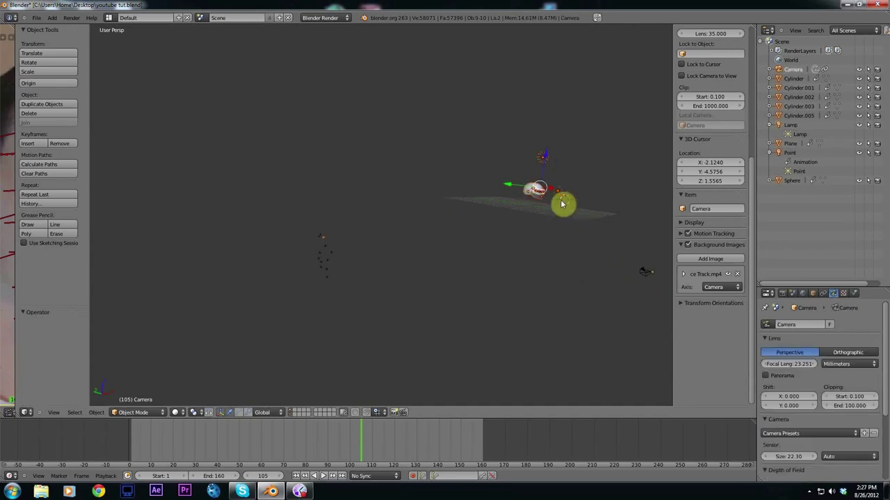
key("g")
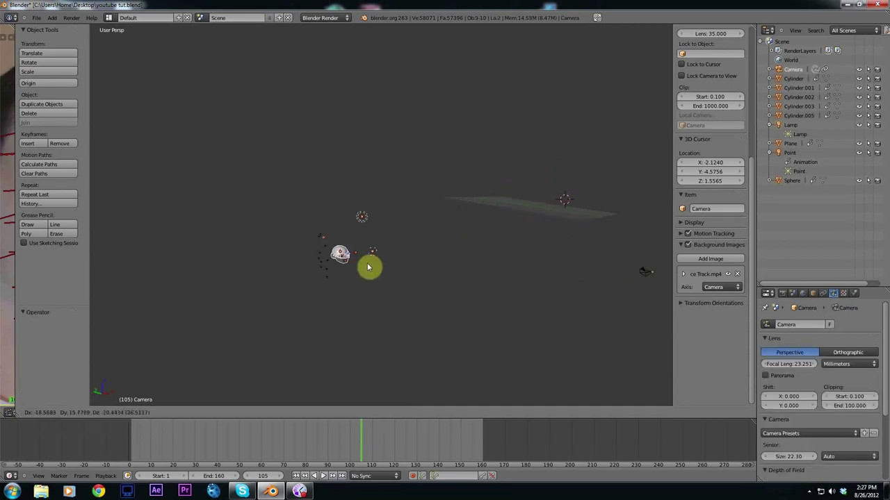
Place the helmet near the tracked points and rotate it to face front
left_click(351, 267)
middle_click_drag(302, 280, 495, 231)
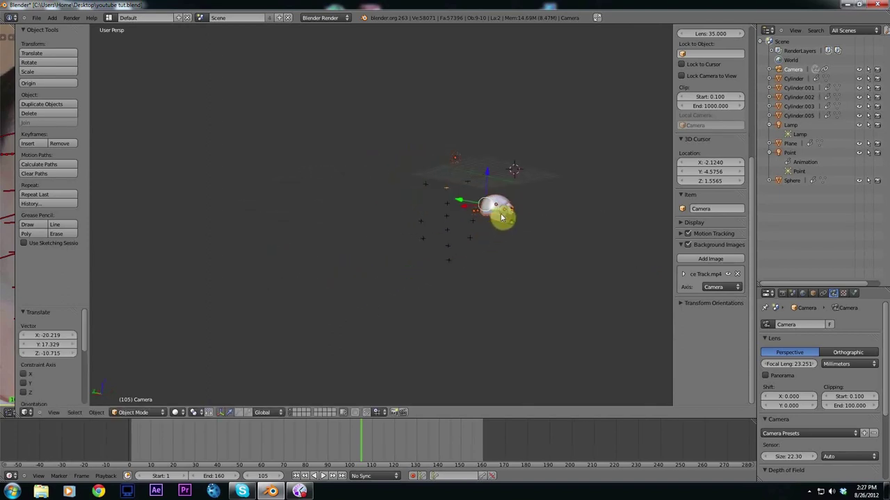
key("g")
left_click(442, 227)
middle_click_drag(411, 271, 471, 236)
key("r")
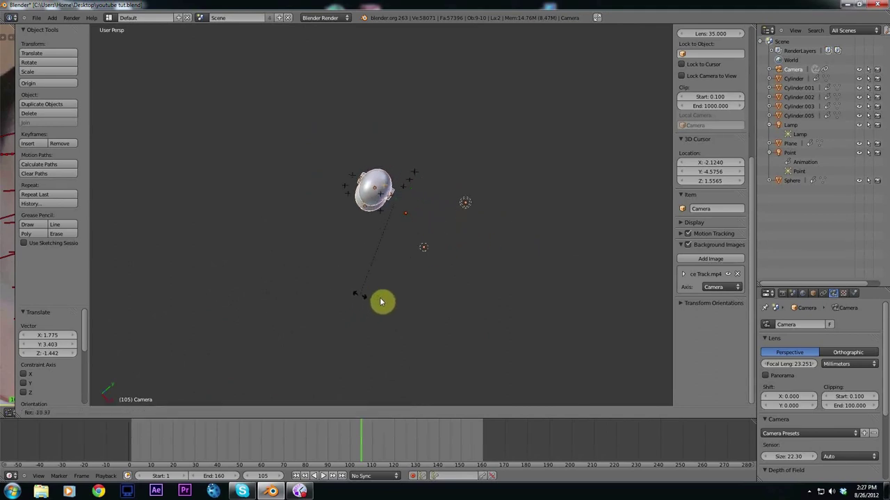
left_click(386, 297)
Nudge the helmet into position among the points, cancelling an accidental scale
key("g")
left_click(380, 255)
key("s")
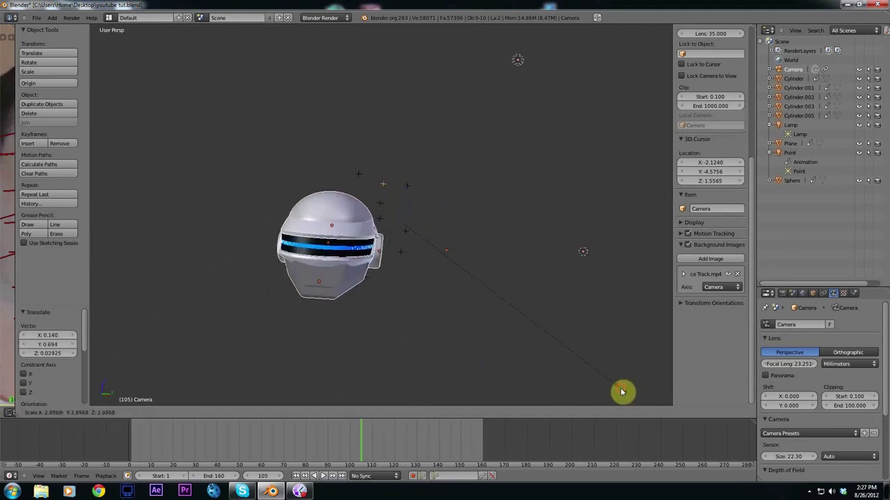
key("Escape")
key("g")
left_click(506, 294)
middle_click_drag(507, 294, 408, 337)
Fine-tune the helmet's final placement and view it through the scene camera
key("g")
left_click(403, 285)
middle_click_drag(403, 285, 200, 205)
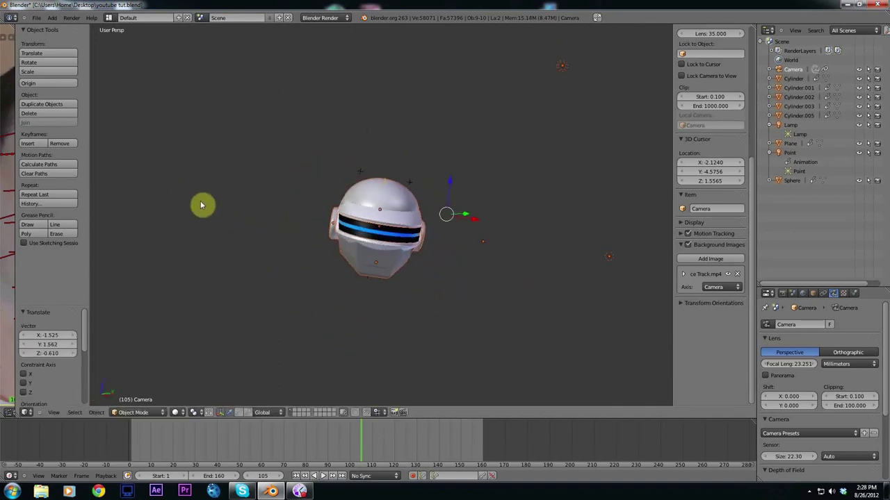
key("g")
left_click(308, 250)
middle_click_drag(308, 250, 306, 255)
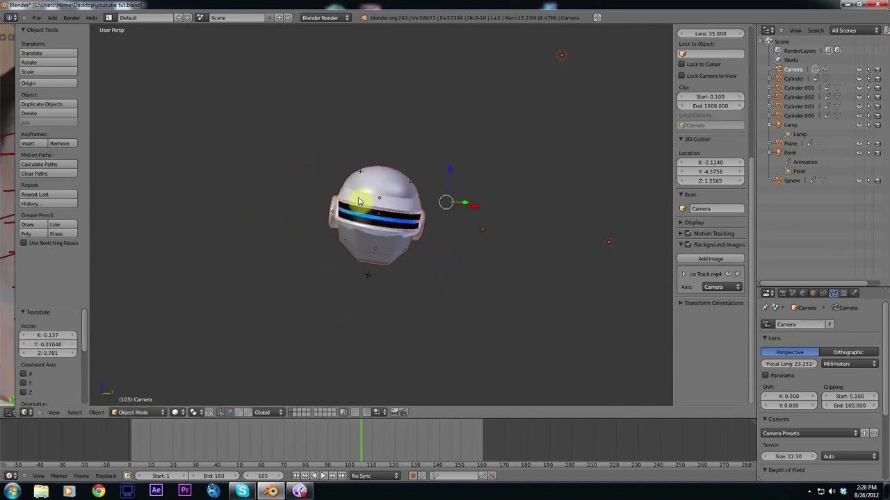
key("KP_0")
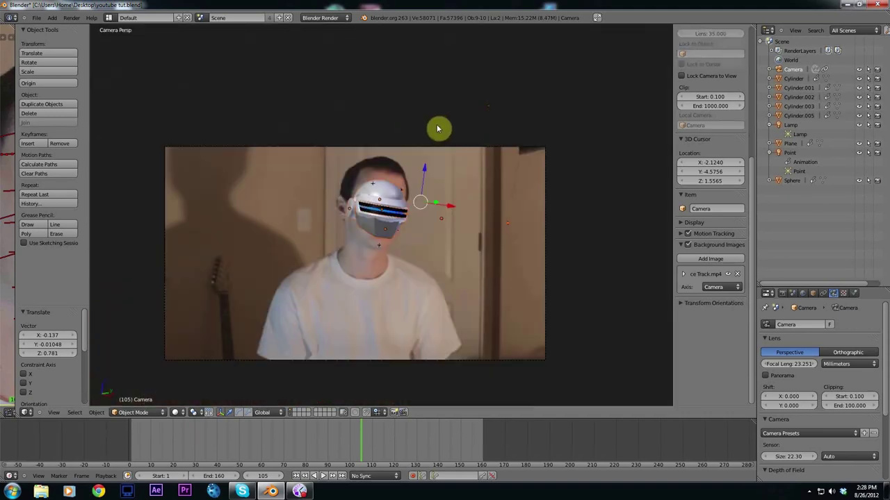
Scale the helmet to 1.056, move it over the face, and tilt it -3.237° on Z
scroll(442, 197, "up", 3)
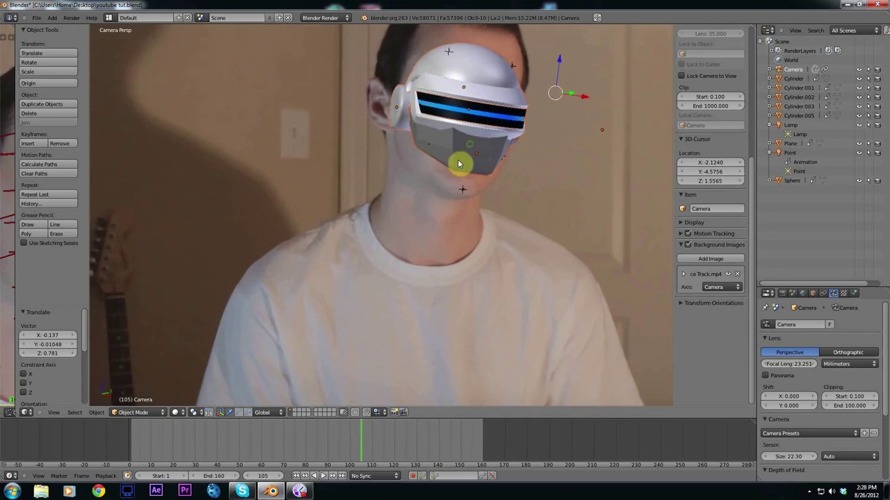
scroll(461, 162, "down", 1)
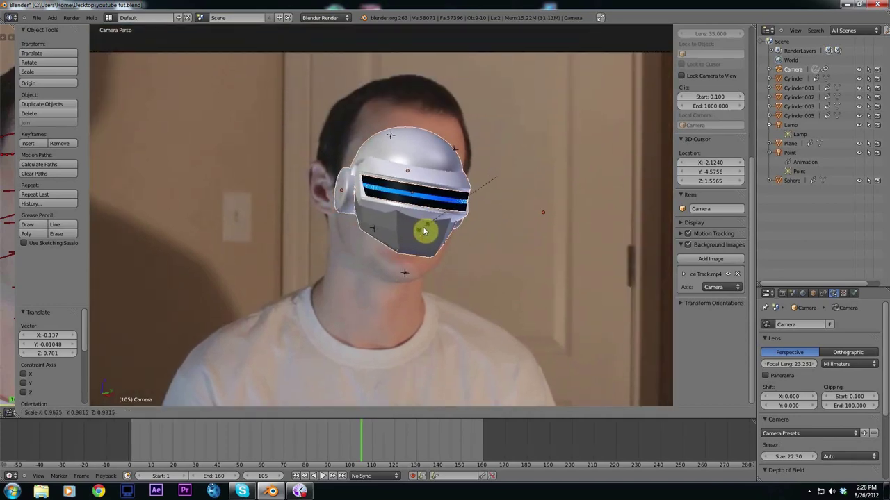
key("s")
left_click(418, 234)
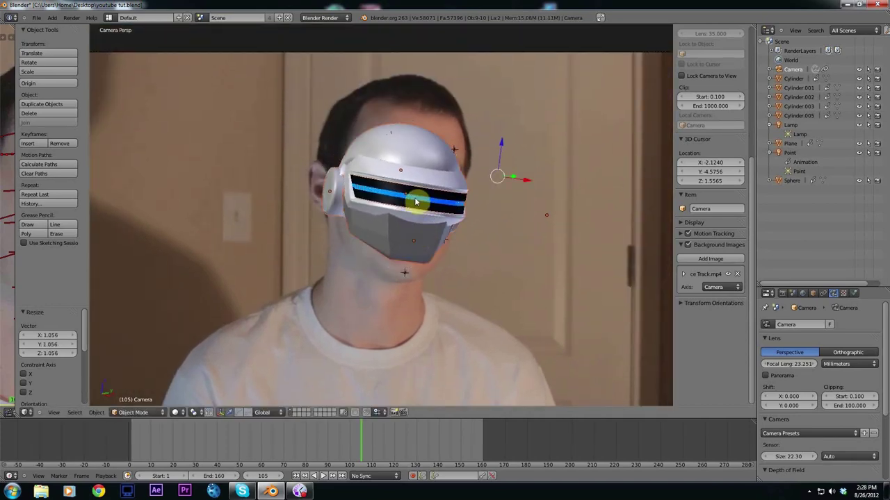
key("g")
left_click(438, 237)
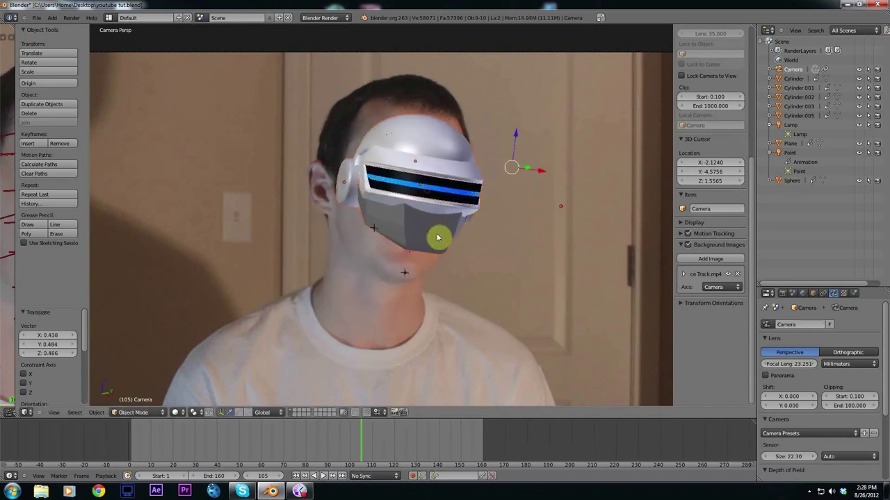
key("r")
key("z")
left_click(430, 240)
Nudge the helmet again and scrub the clip from frame 43 to check the fit
key("g")
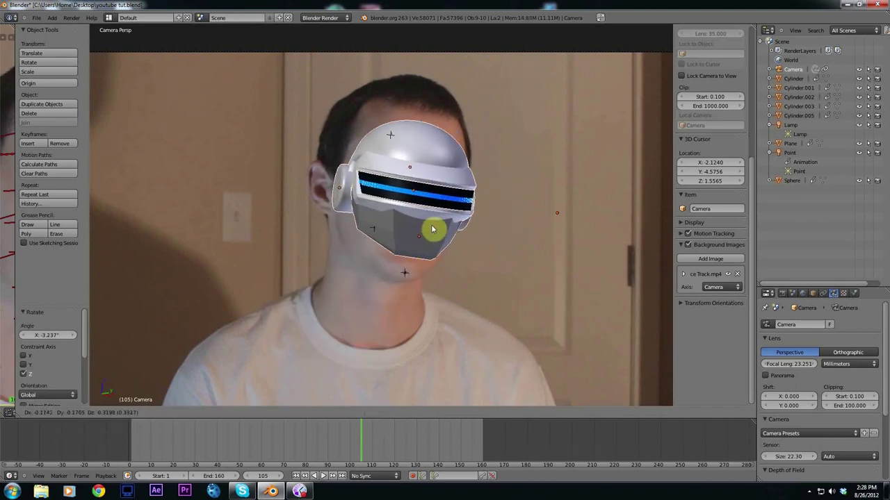
left_click(441, 240)
scroll(440, 248, "down", 2)
middle_click_drag(441, 248, 412, 252)
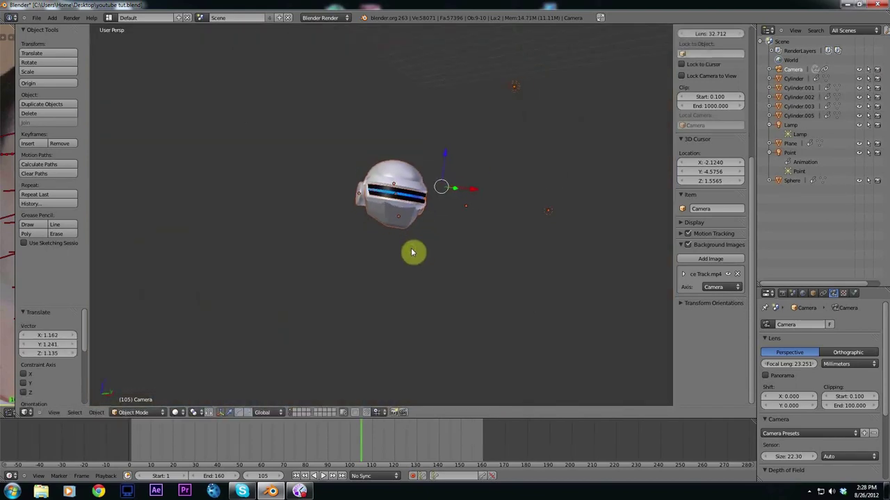
key("KP_0")
left_click_drag(351, 445, 274, 445)
middle_click_drag(343, 386, 333, 183)
key("KP_0")
left_click(216, 437)
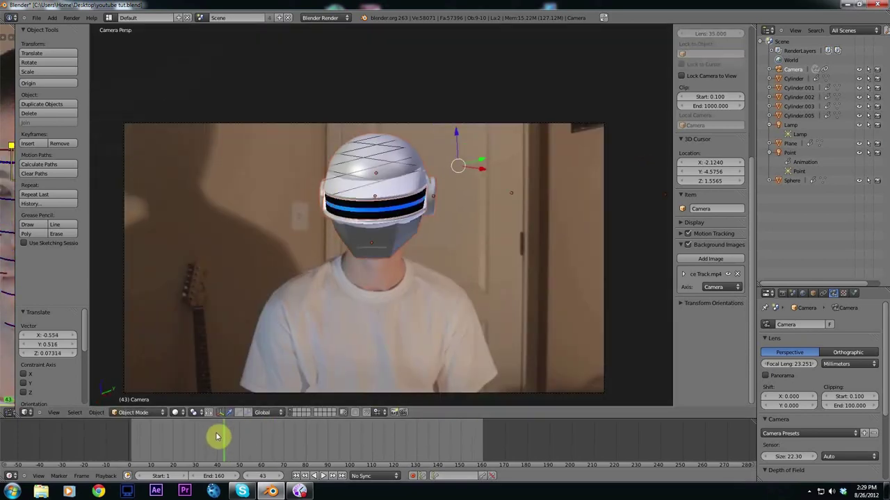
left_click_drag(216, 436, 462, 438)
At frame 151, rotate the helmet -3.123° and scrub back through earlier frames
middle_click_drag(399, 258, 542, 317)
key("r")
left_click(499, 324)
key("KP_0")
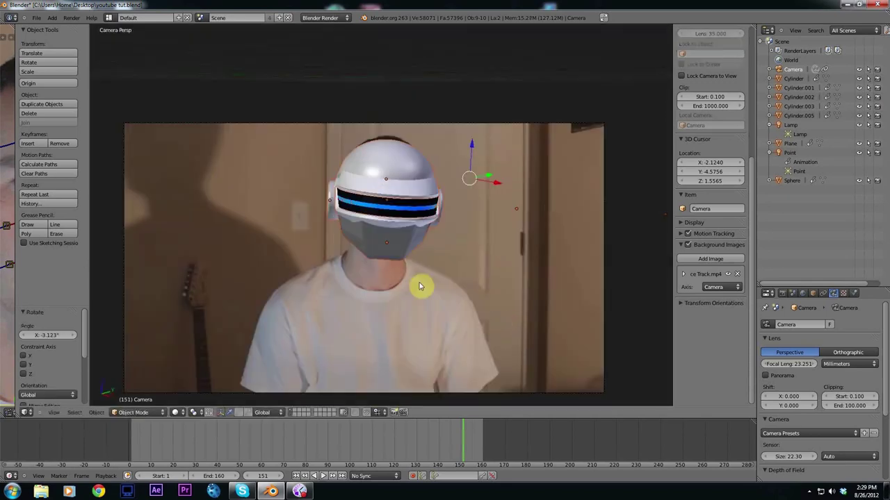
left_click_drag(460, 445, 131, 444)
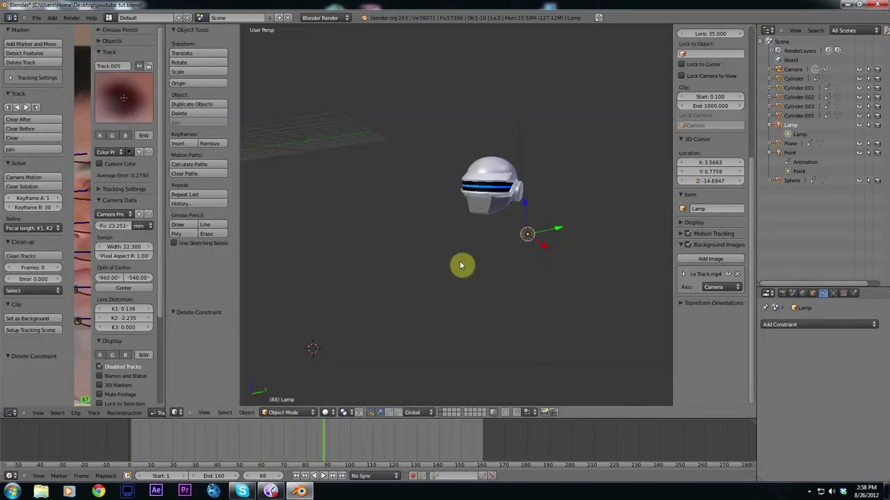
Dismiss the Shift+A menu and set the 3D cursor beside the helmet
middle_click_drag(460, 265, 522, 198)
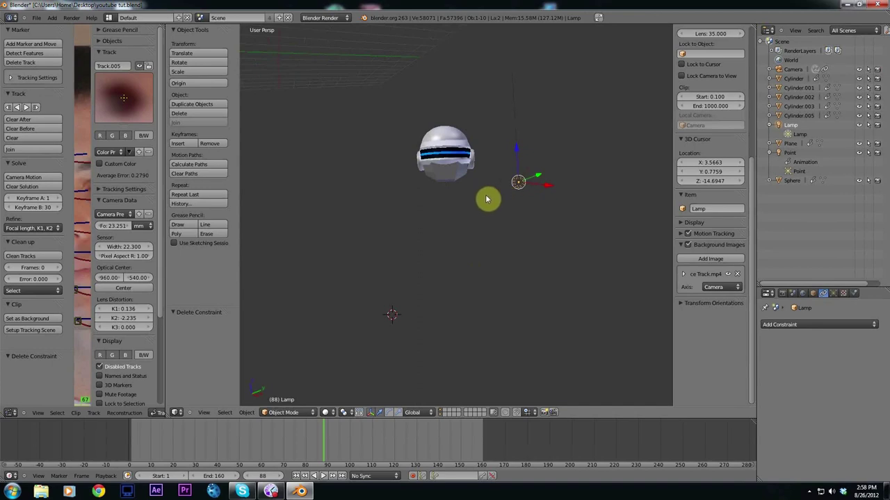
key("shift+a")
mouse_move(486, 200)
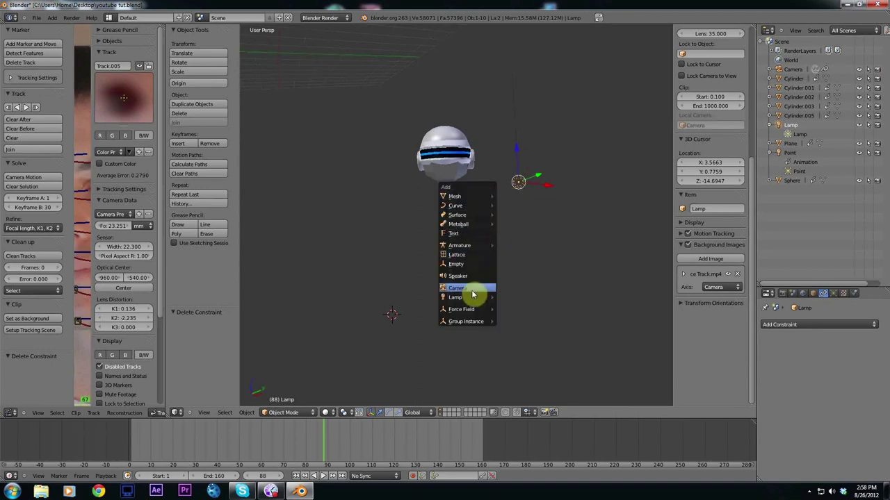
mouse_move(471, 297)
left_click(533, 242)
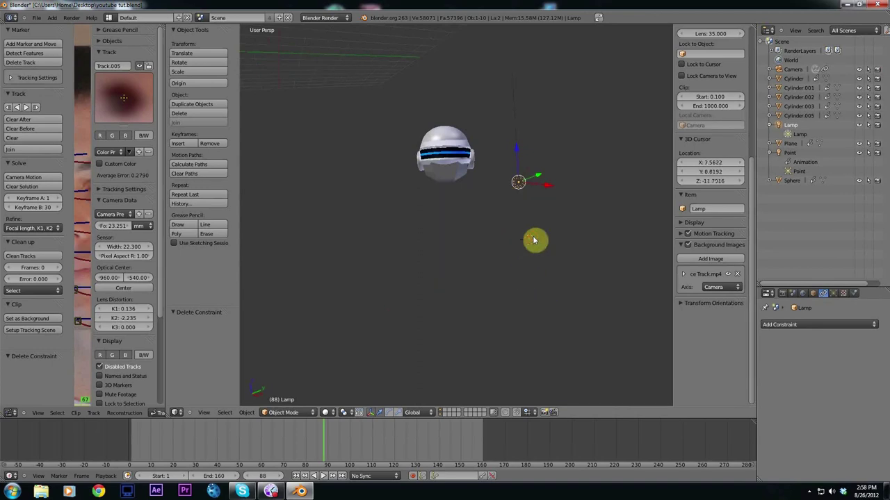
middle_click_drag(533, 250, 411, 194)
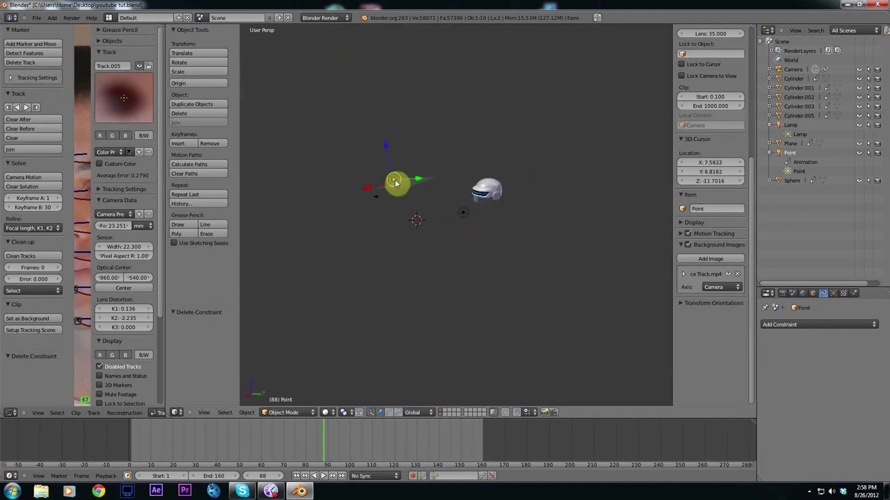
Move the Point lamp to a spot left of and below the helmet
left_click_drag(395, 182, 450, 194)
middle_click_drag(397, 220, 516, 212)
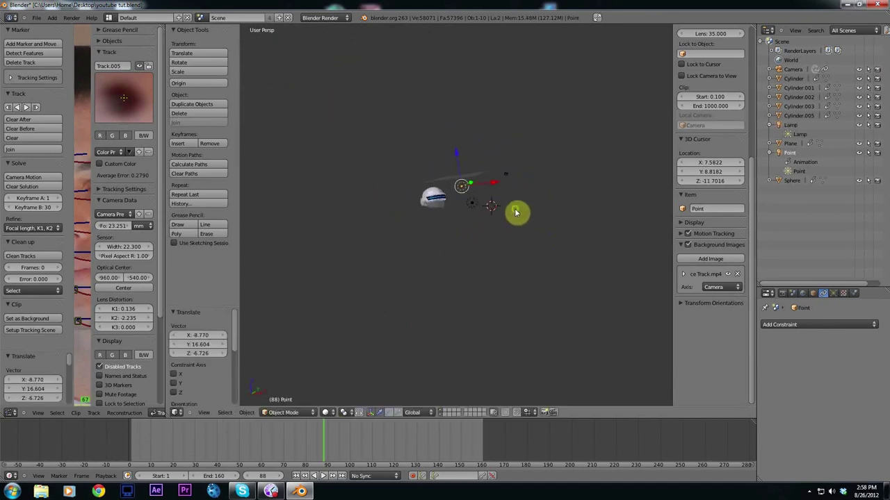
key("g")
left_click(429, 239)
middle_click_drag(429, 238, 497, 226)
key("g")
left_click(529, 218)
Select the Lamp and bring up its list of constraint types
scroll(445, 240, "up", 2)
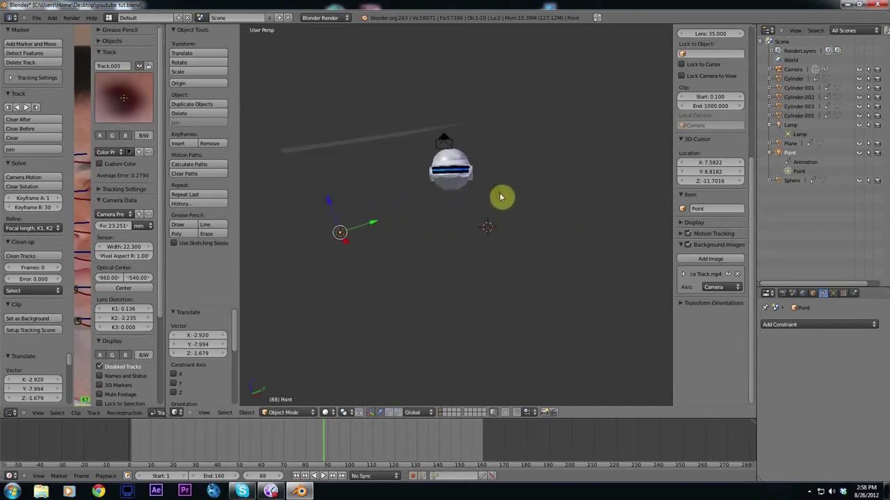
right_click(499, 195)
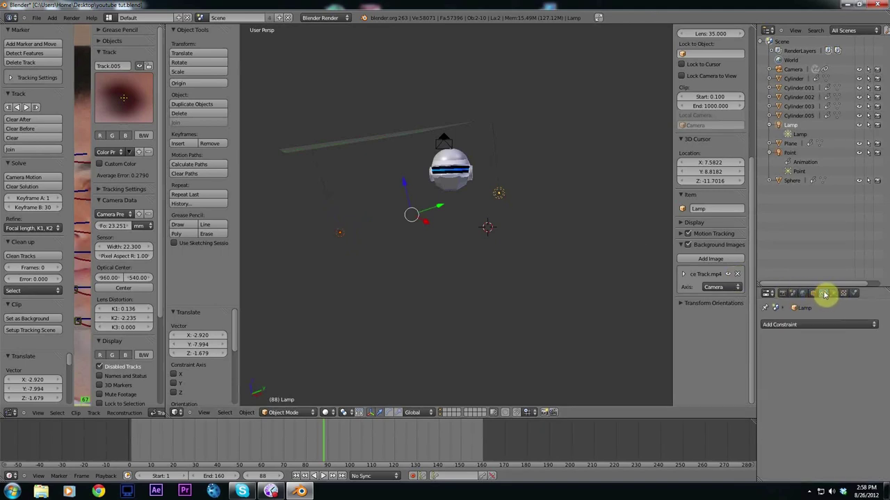
left_click(866, 325)
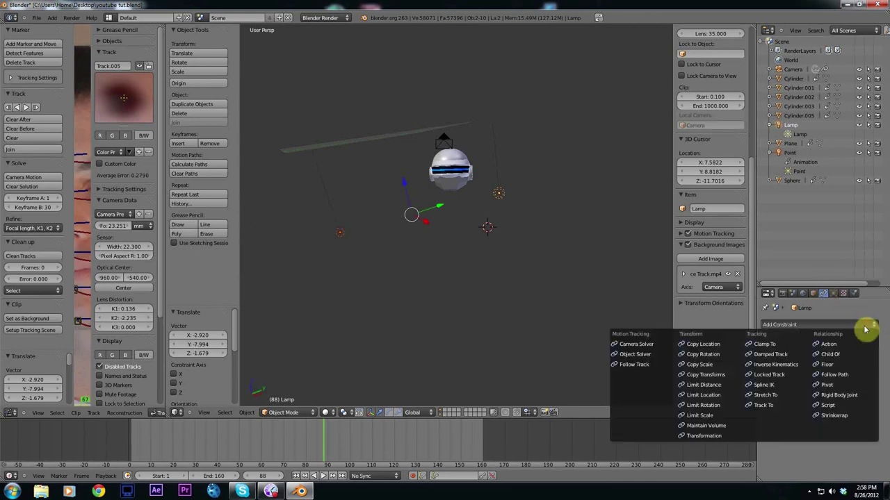
Give the Lamp a Camera Solver constraint and scrub to frame 110
left_click(655, 345)
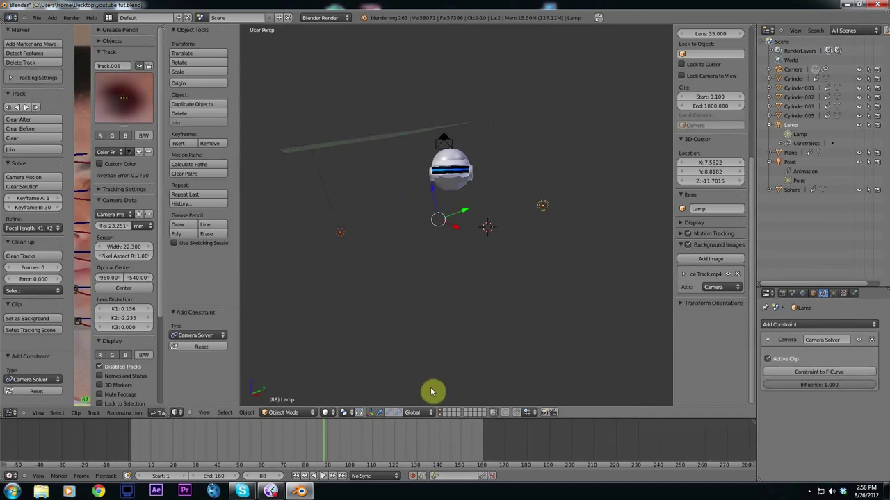
left_click(334, 445)
left_click_drag(338, 445, 374, 444)
Give the Point empty a Camera Solver constraint too, then scrub to frame 119
right_click(341, 243)
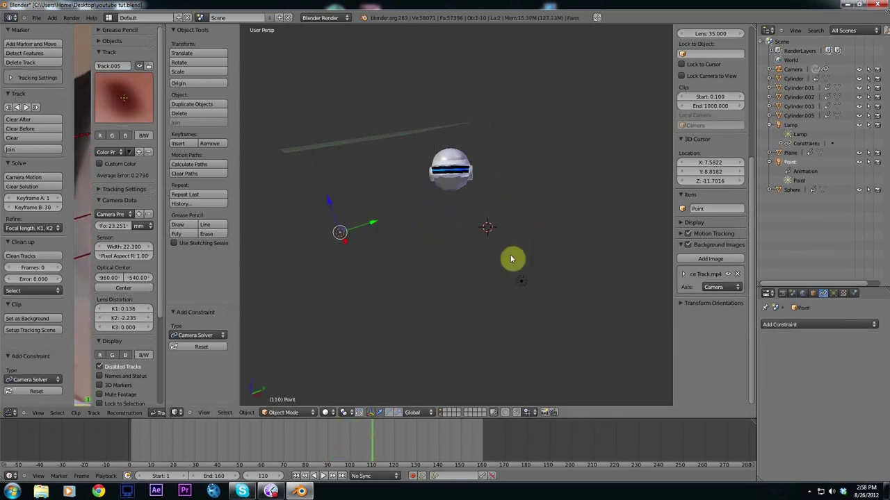
left_click(834, 325)
left_click(635, 345)
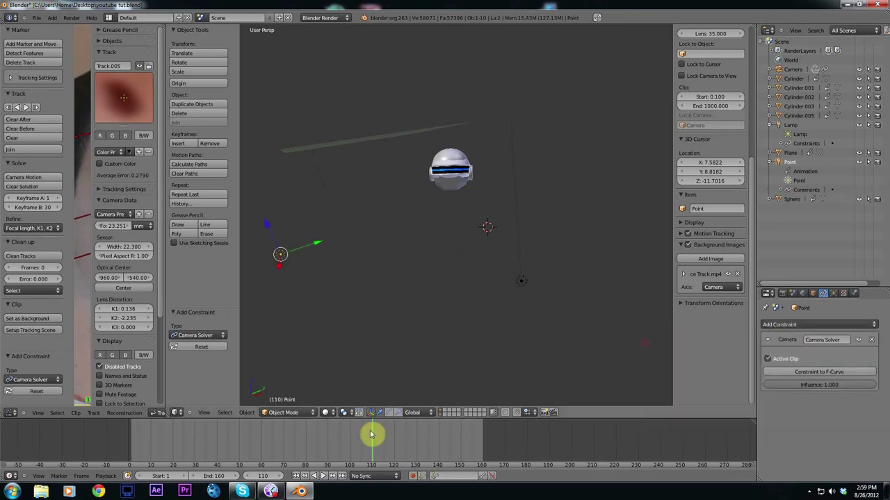
left_click_drag(369, 434, 393, 438)
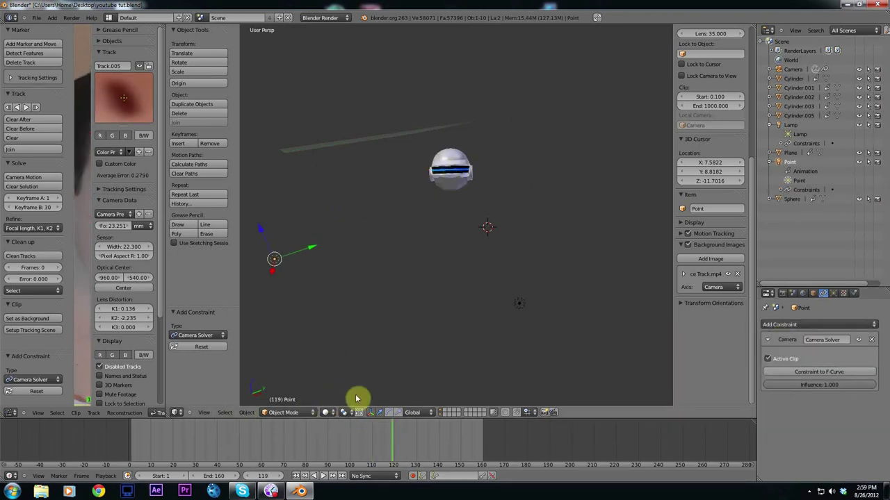
Switch viewport shading to Texture, view through the camera, and scrub to check the helmet track
left_click(332, 415)
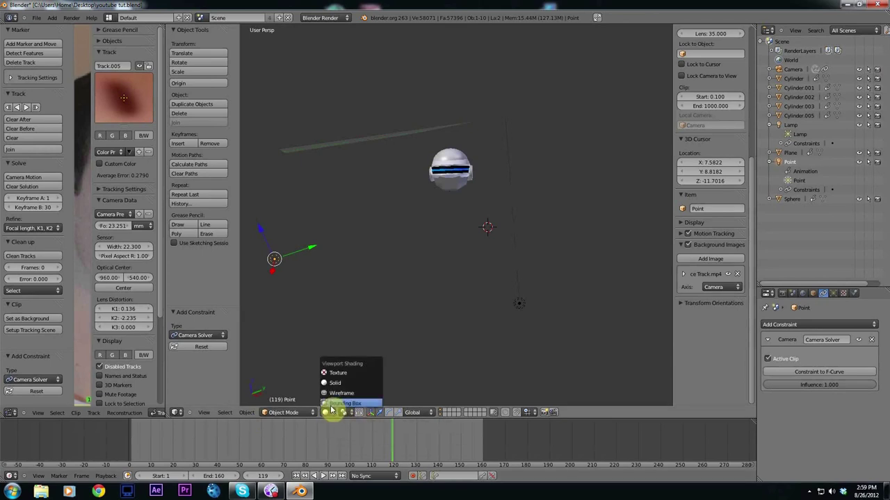
left_click(334, 376)
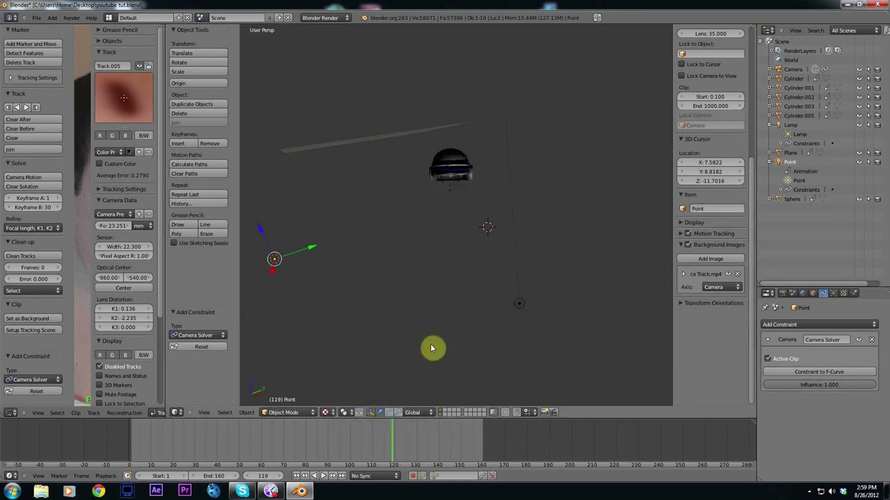
key("KP_0")
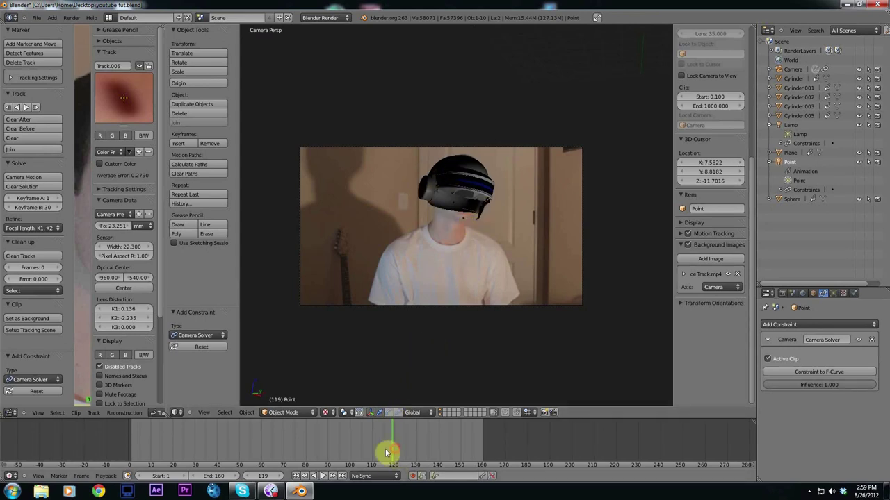
left_click_drag(371, 450, 353, 434)
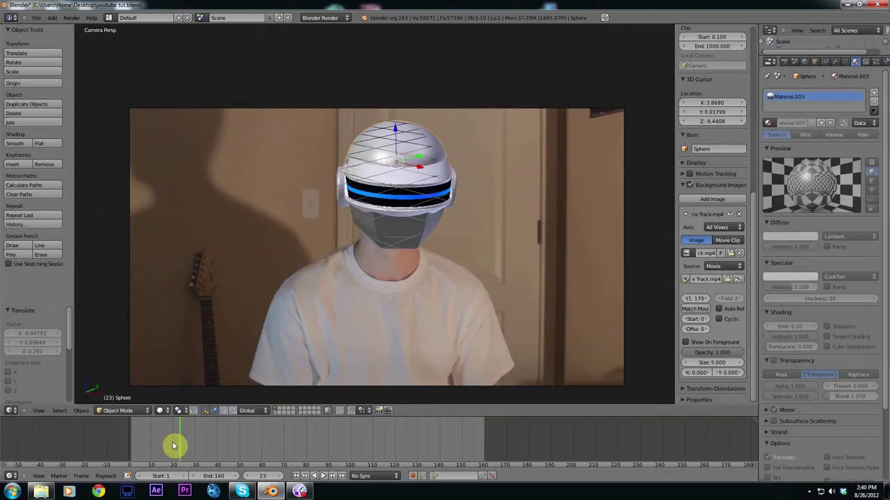
mouse_move(175, 445)
left_mouse_down()
mouse_move(469, 433)
mouse_move(167, 448)
left_mouse_up()
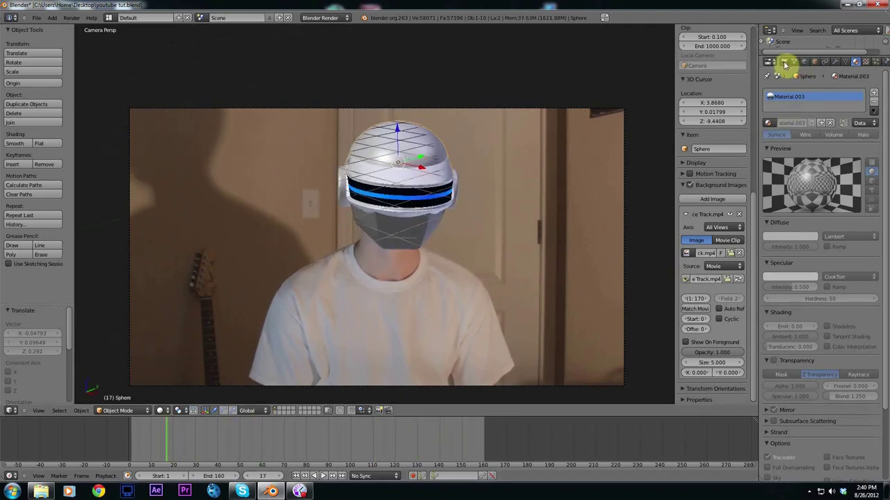
Show the Render settings with Layers collapsed, keeping the frame rate at 30 fps
left_click(784, 64)
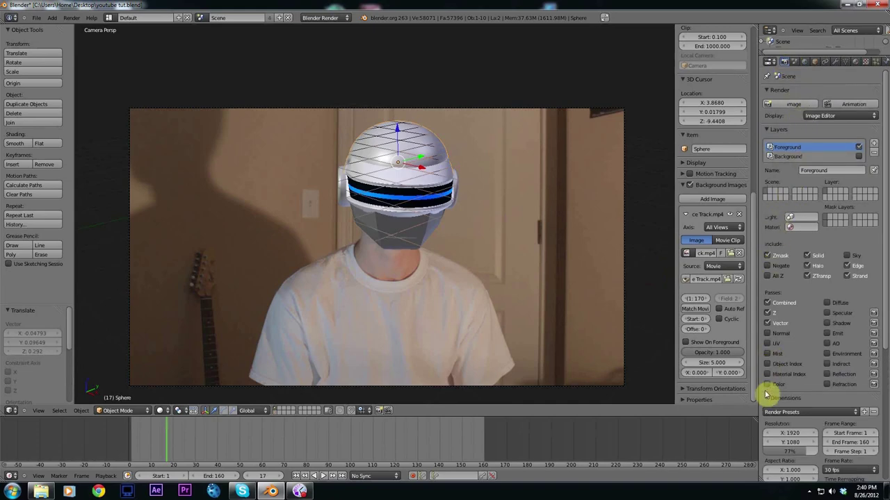
left_click(777, 129)
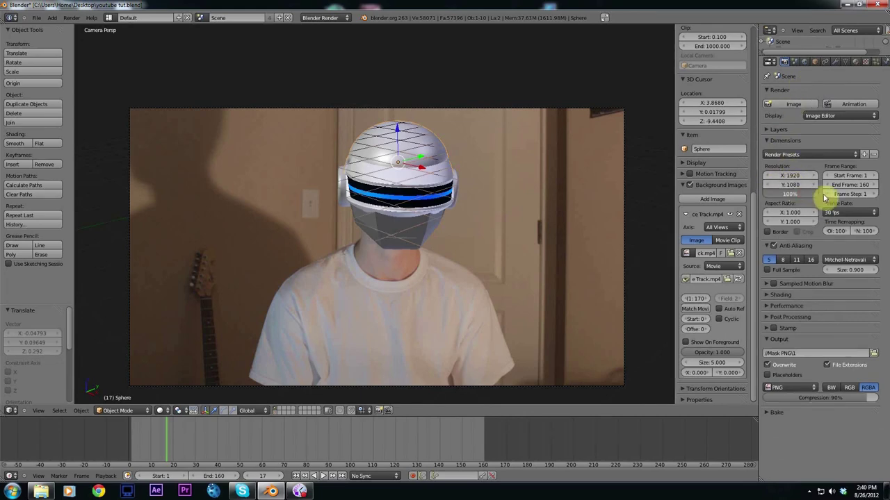
left_click(877, 214)
left_click(836, 259)
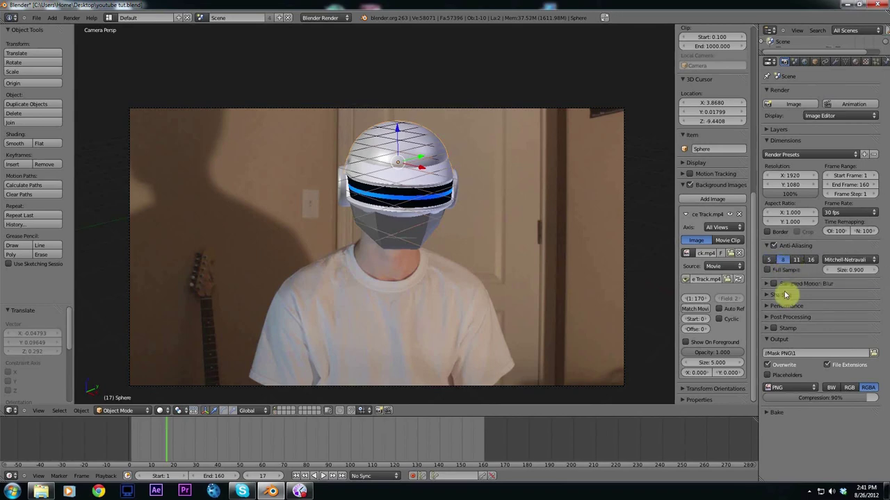
Set the render output to JPEG at 90% quality and render the whole animation
left_click(813, 388)
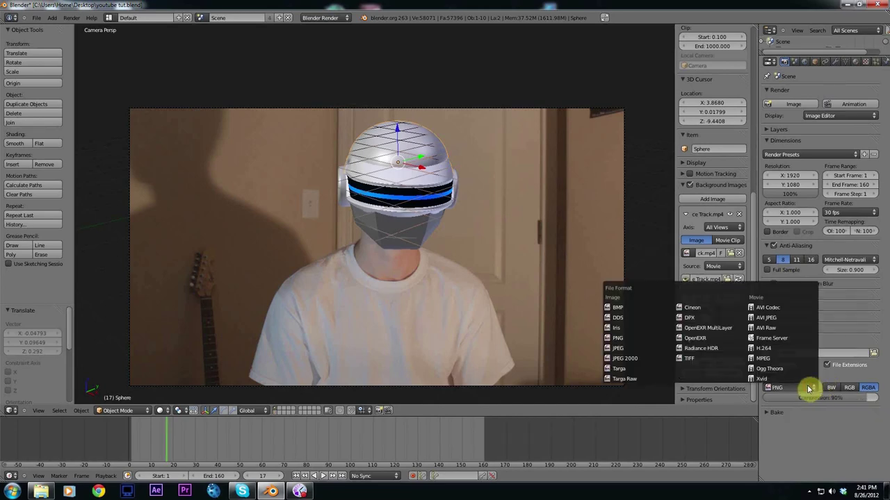
left_click(627, 349)
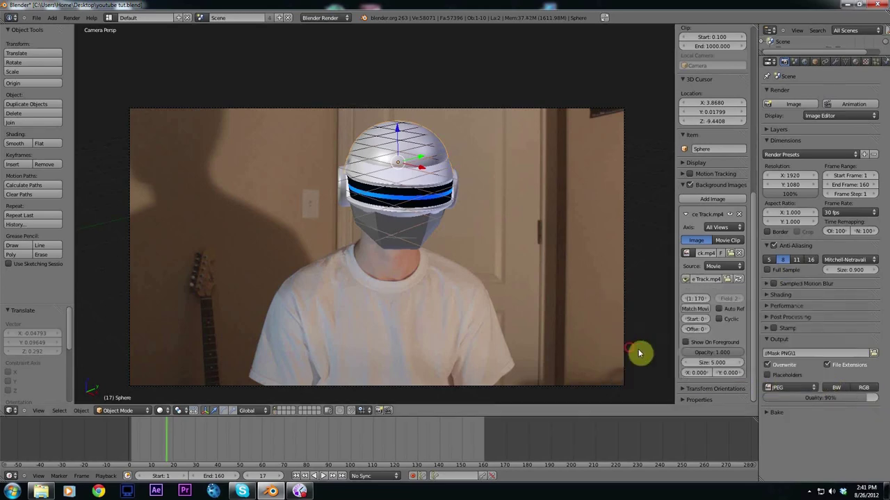
left_click(815, 388)
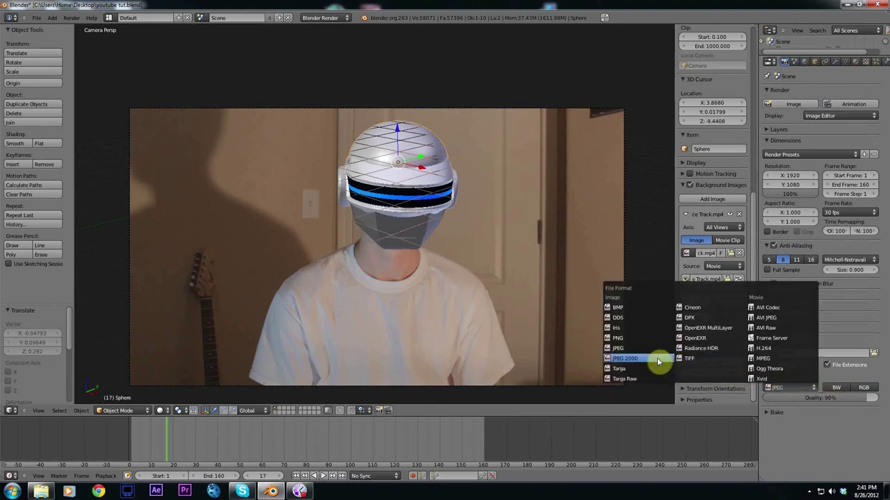
left_click(627, 339)
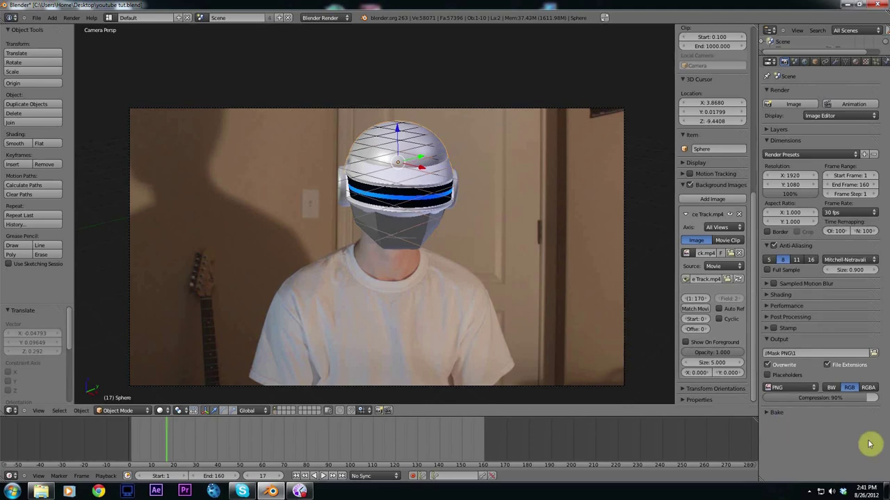
left_click(868, 388)
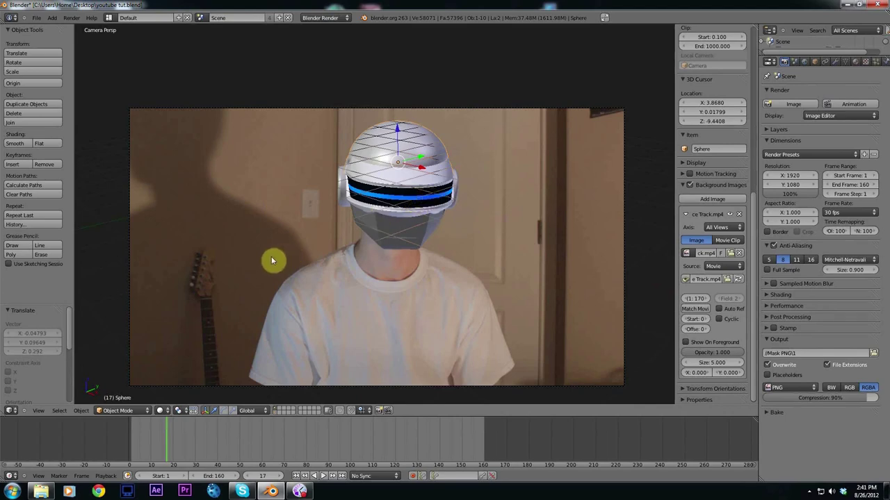
left_click(814, 388)
left_click(626, 348)
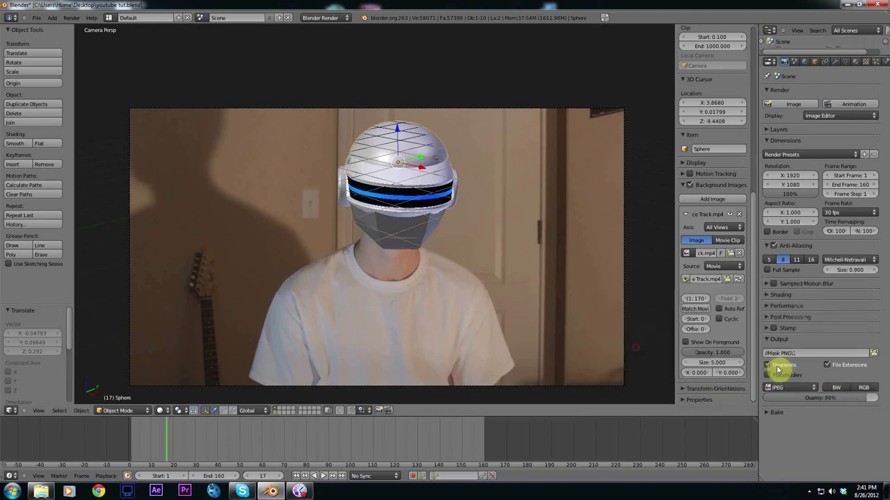
left_click_drag(821, 398, 883, 414)
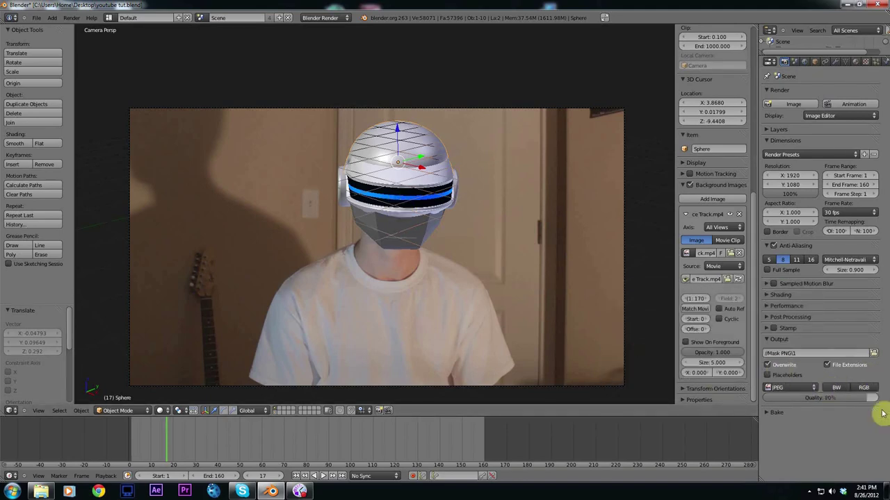
left_click_drag(832, 401, 868, 397)
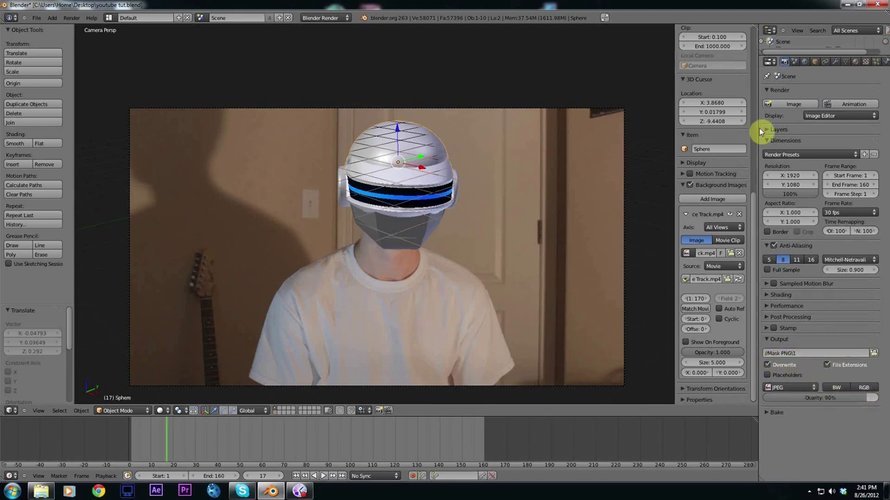
left_click(842, 105)
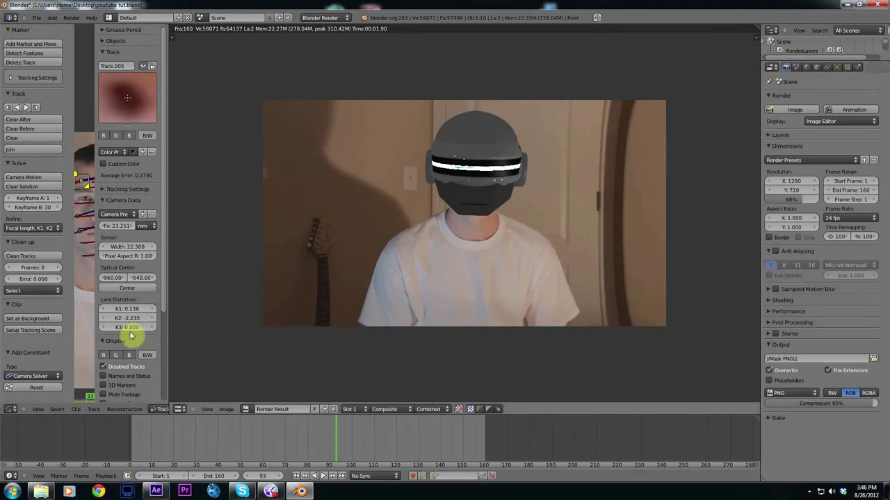
Switch to After Effects once the Mask PNG frames are rendered
left_click(155, 491)
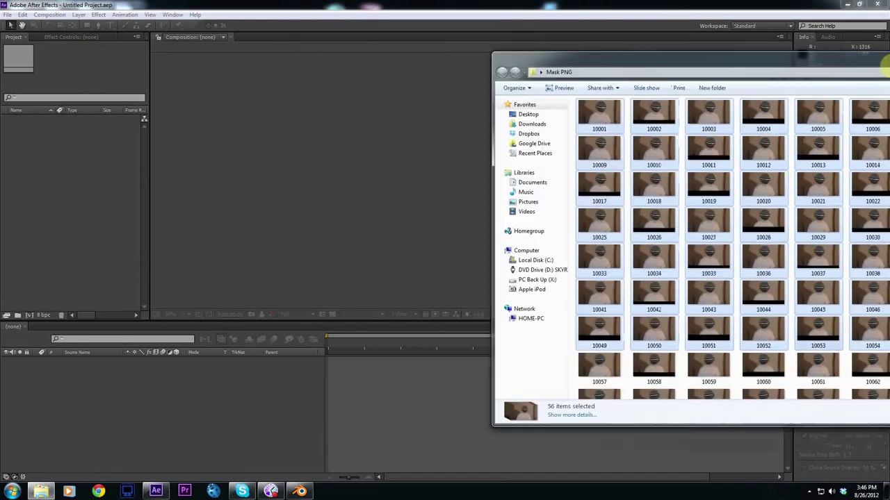
Import the Mask PNG folder from the Desktop as an image sequence and build a composition from it
left_click_drag(889, 66, 665, 66)
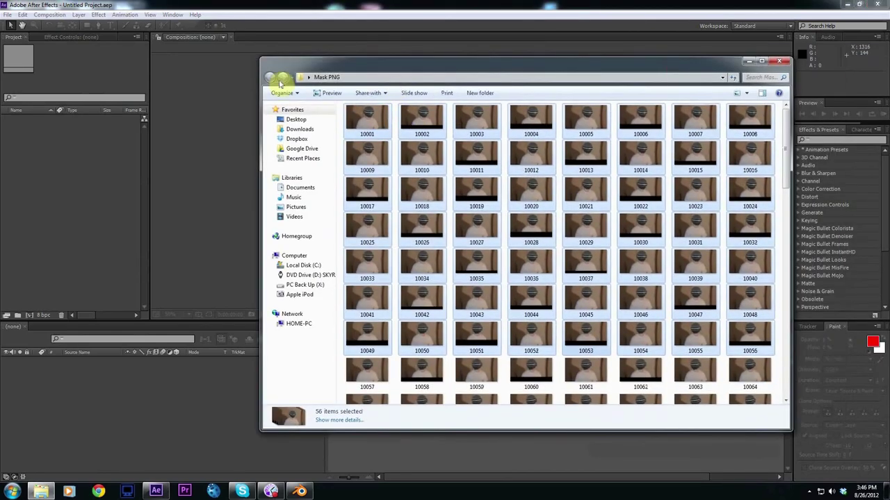
left_click(295, 120)
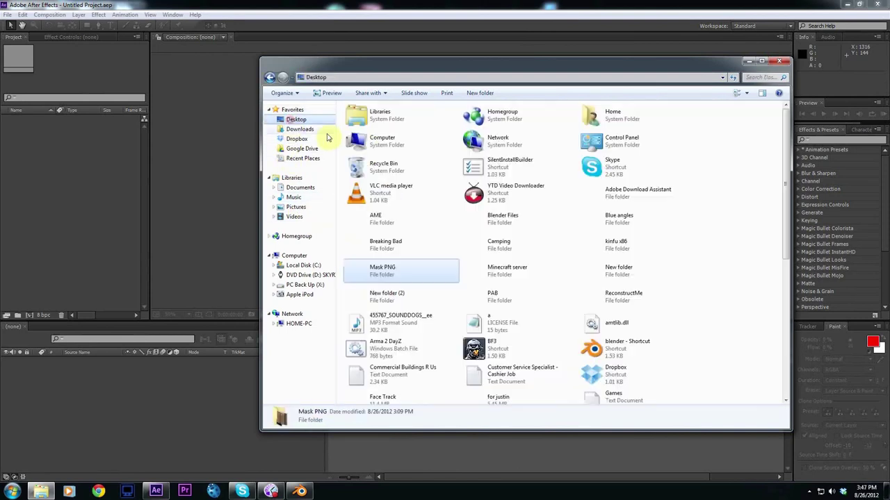
left_click_drag(354, 271, 87, 196)
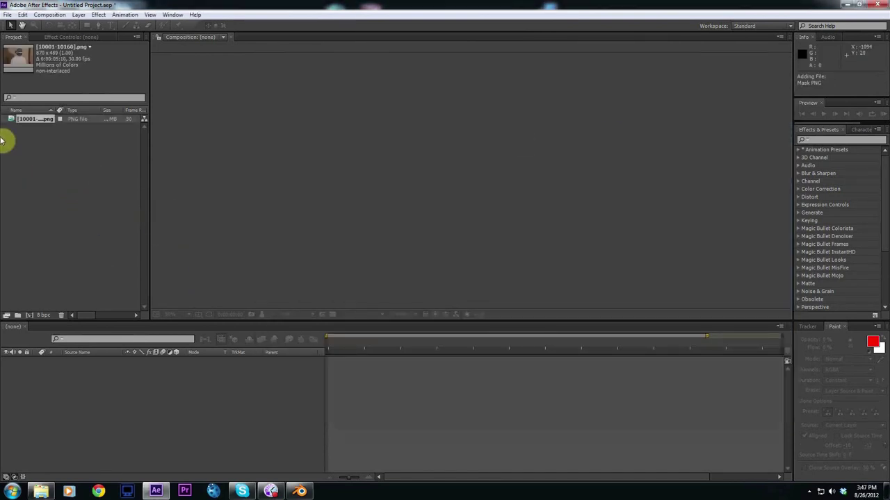
left_click(11, 120)
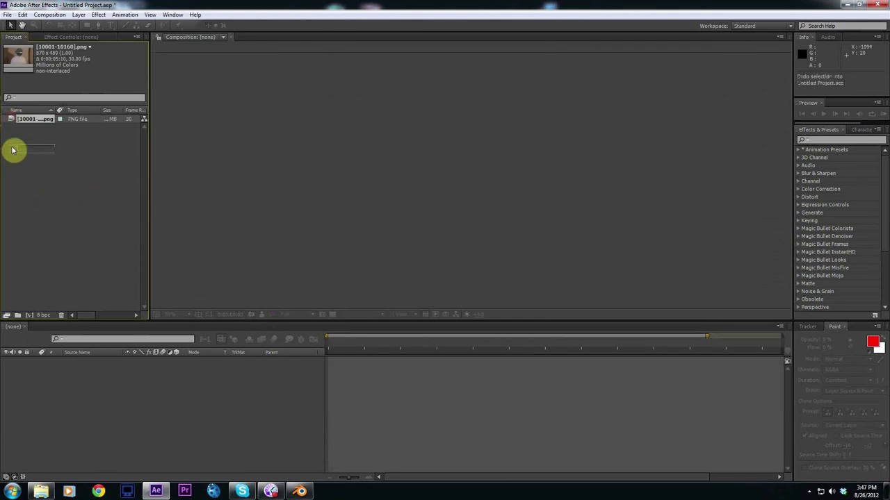
left_click(30, 316)
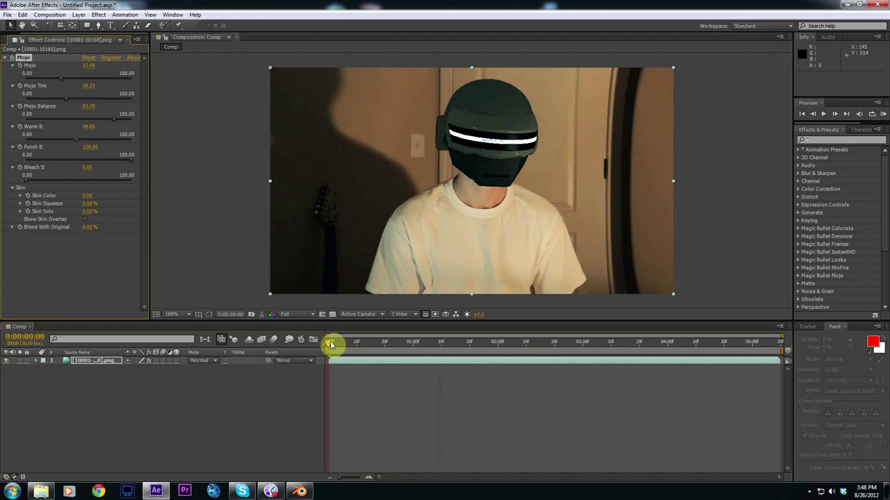
Set the Mojo Warm It value to 0.00, scrubbing the timeline to check the grade
left_click_drag(331, 342, 405, 342)
left_click_drag(526, 342, 439, 342)
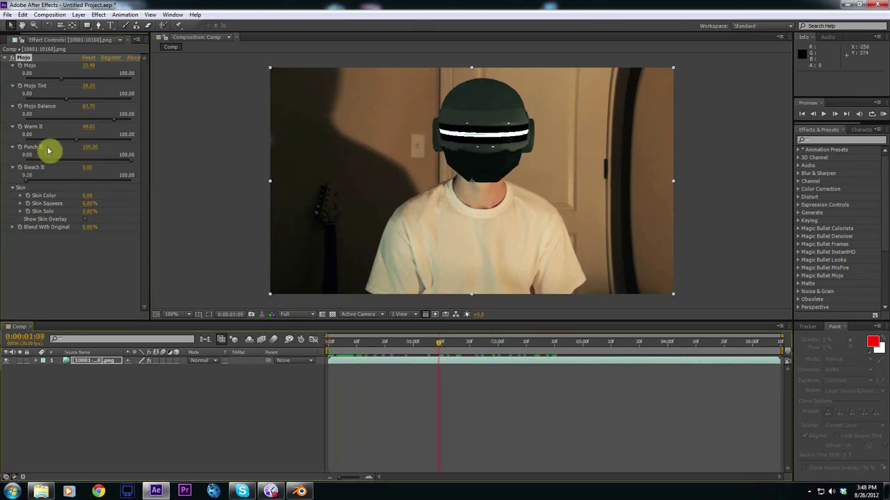
left_click_drag(54, 145, 7, 143)
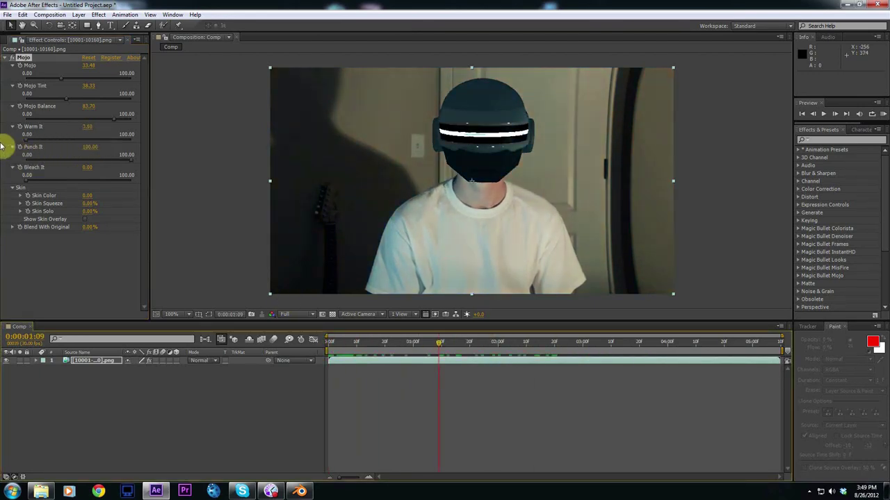
left_click_drag(440, 342, 336, 348)
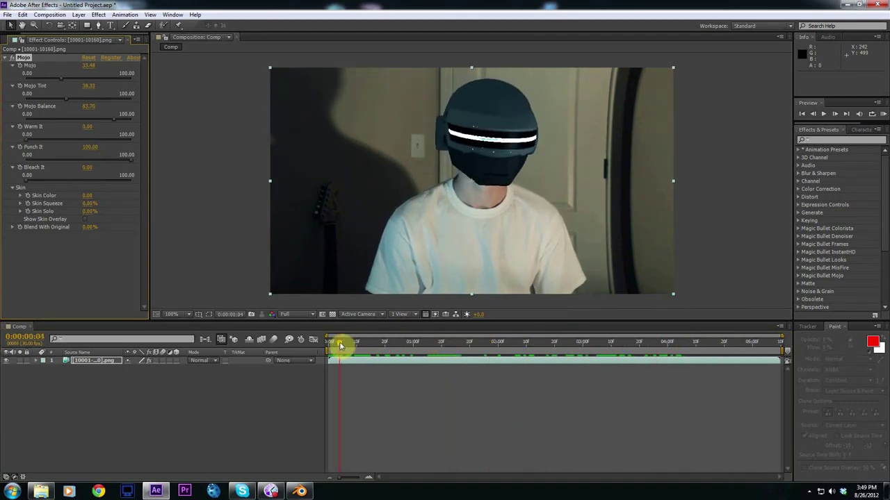